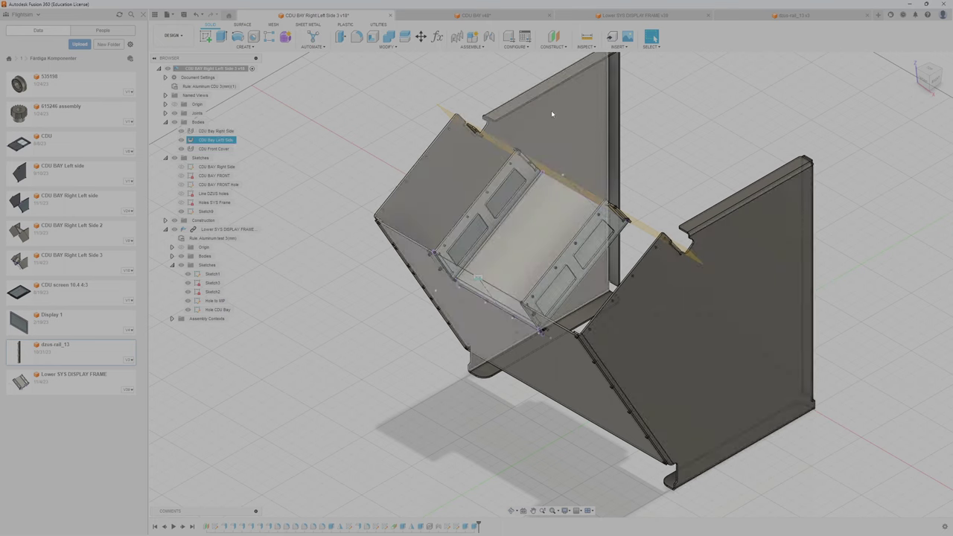
# - Select the right and left side panel faces to inspect them
pyautogui.click(705, 325)
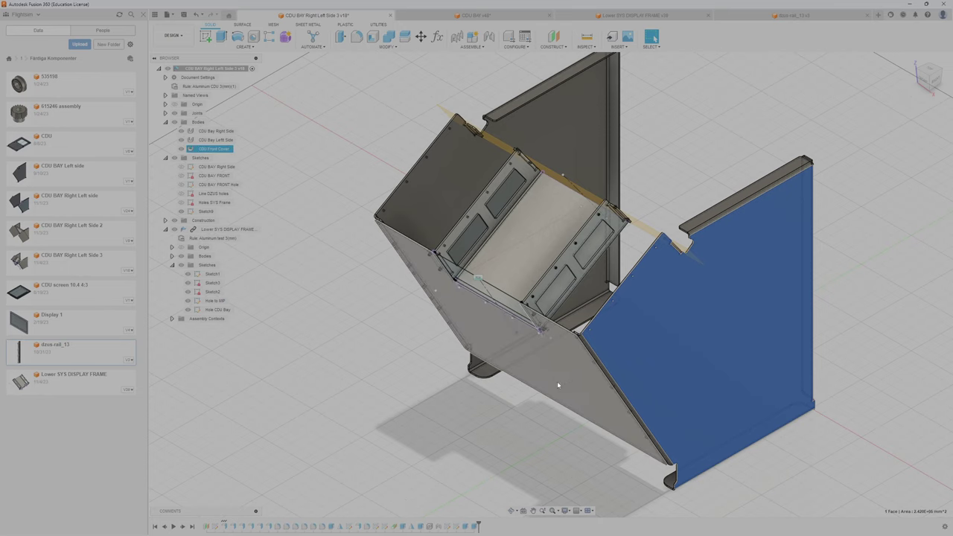
pyautogui.click(559, 381)
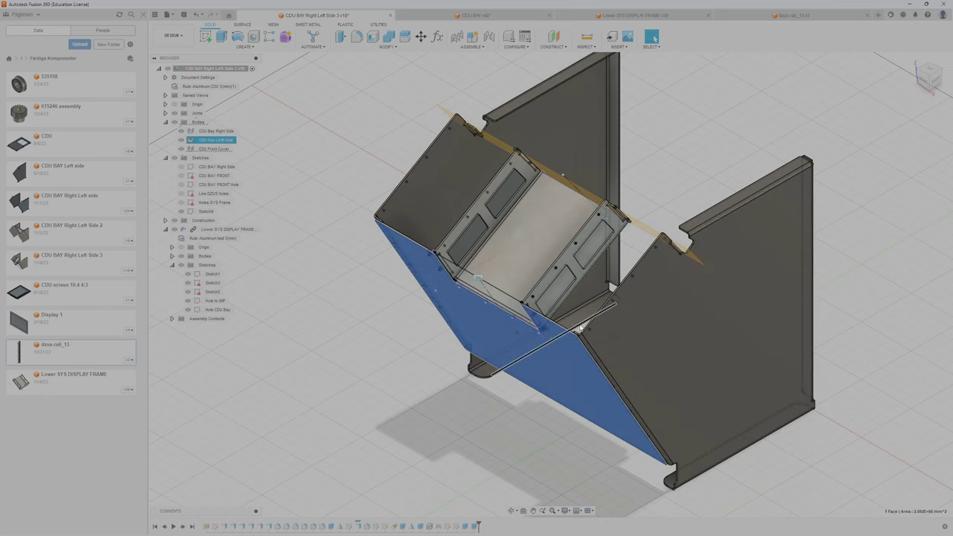
pyautogui.click(755, 340)
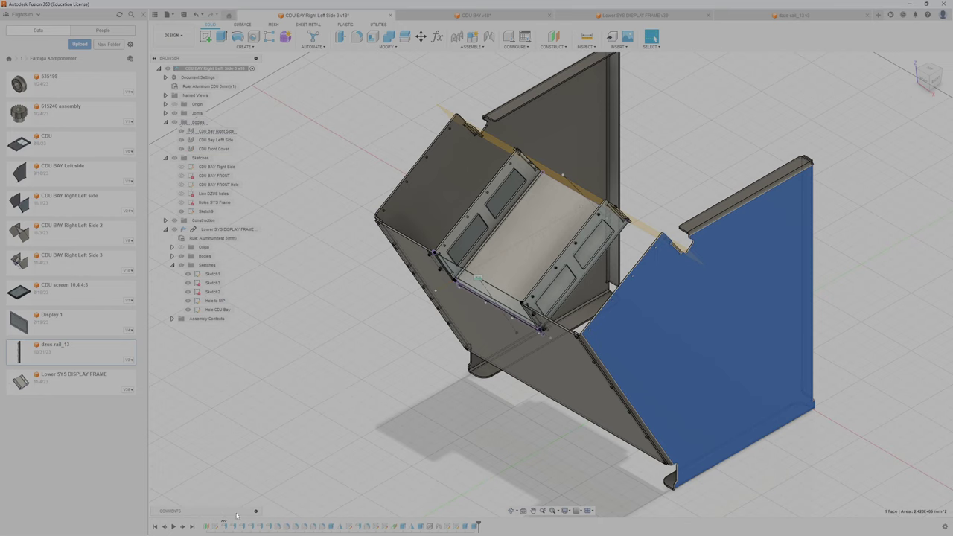
# - Edit the offset plane feature, replacing its 255.9825 mm distance with 200 mm
pyautogui.rightClick(205, 528)
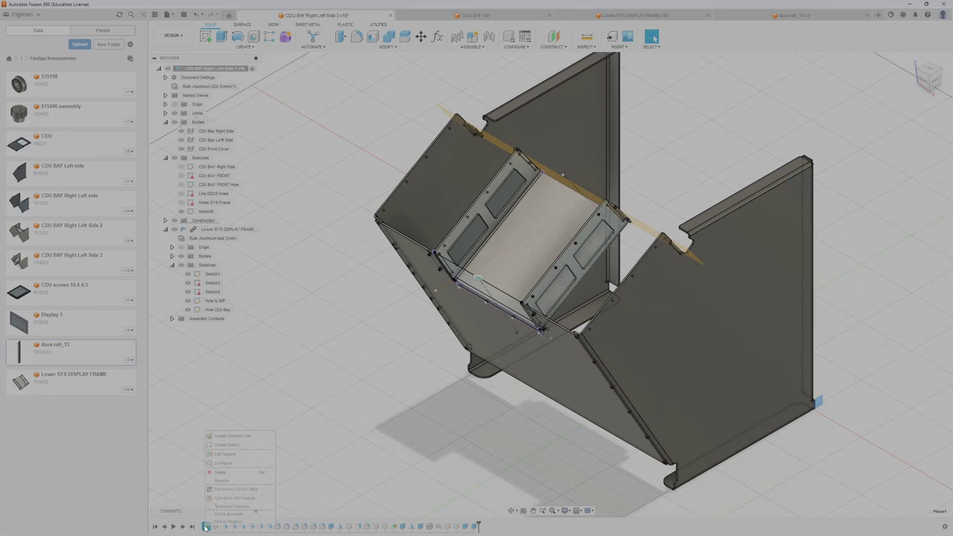
pyautogui.click(226, 454)
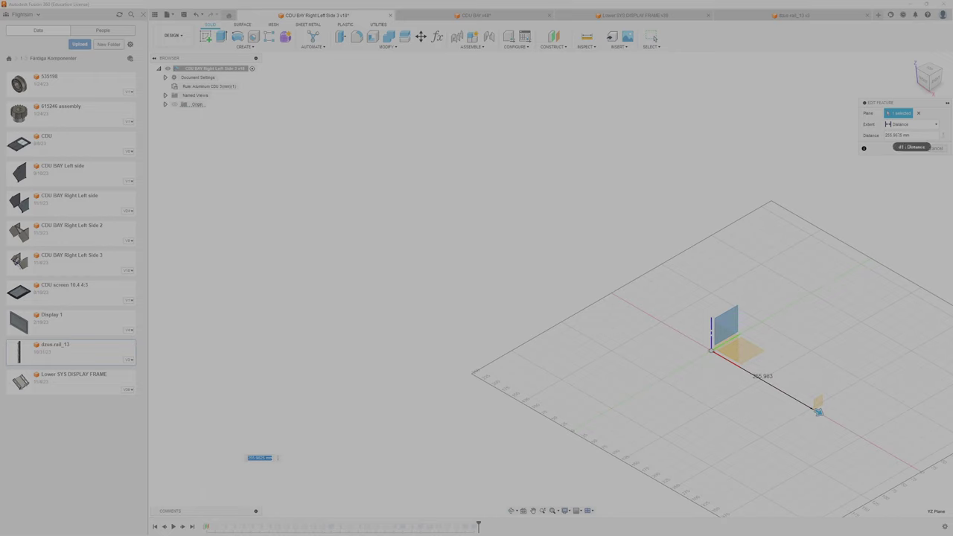
pyautogui.doubleClick(906, 135)
pyautogui.moveTo(903, 135); pyautogui.dragTo(873, 138)
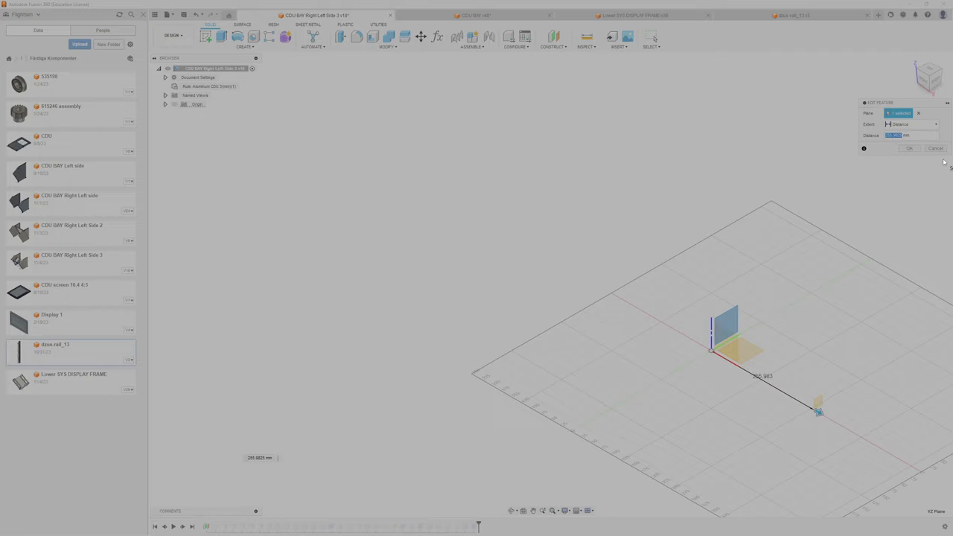
pyautogui.write('200')
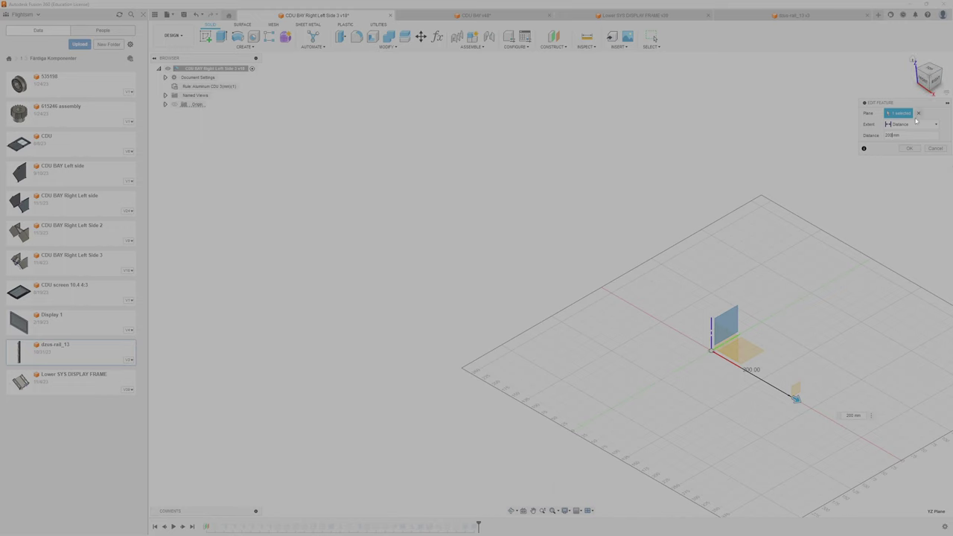
pyautogui.click(908, 148)
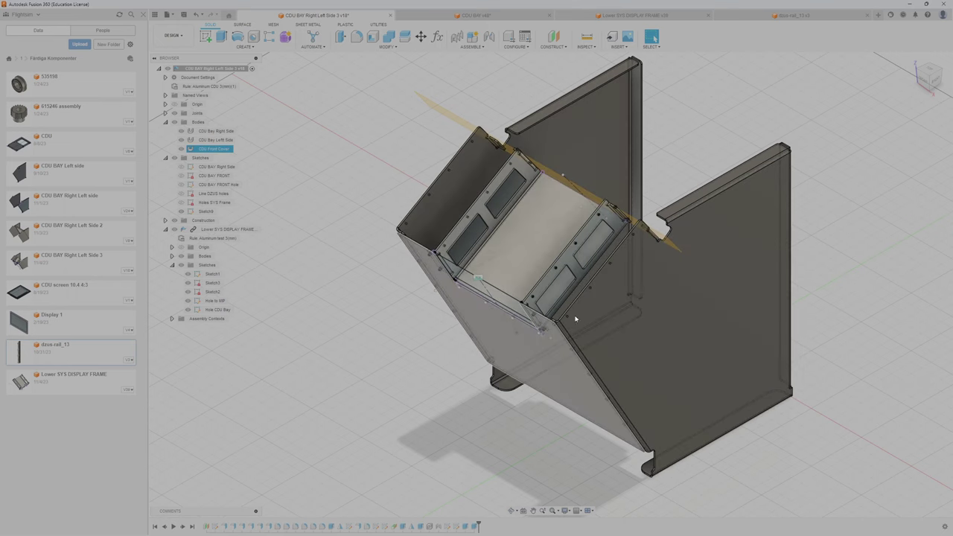
# - Check the front and home views, then undo the plane edit and redo Finish Sketch
pyautogui.click(923, 78)
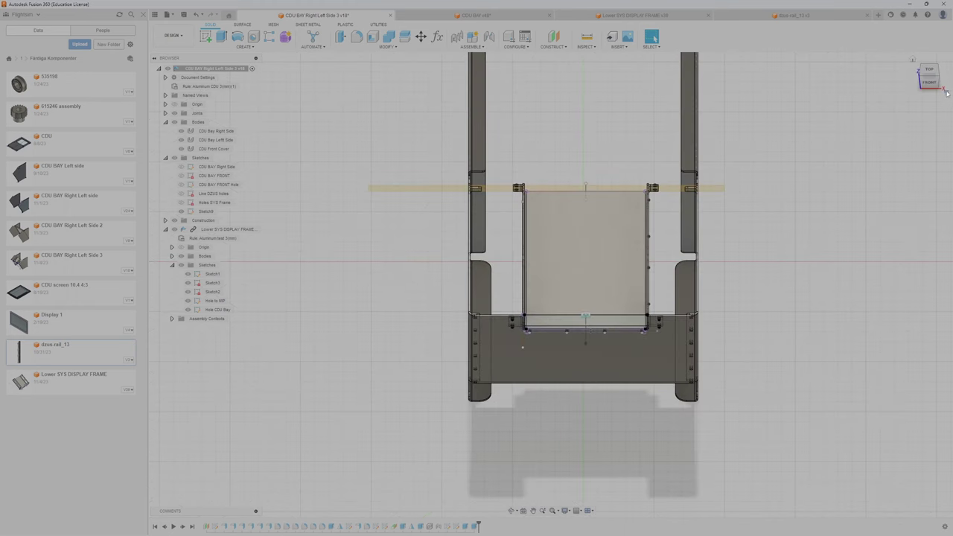
pyautogui.click(935, 77)
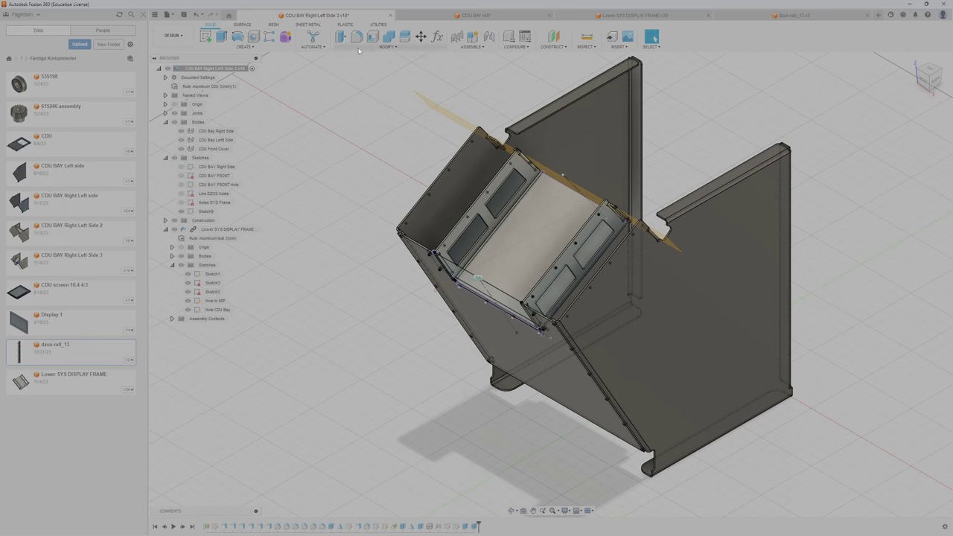
pyautogui.click(197, 15)
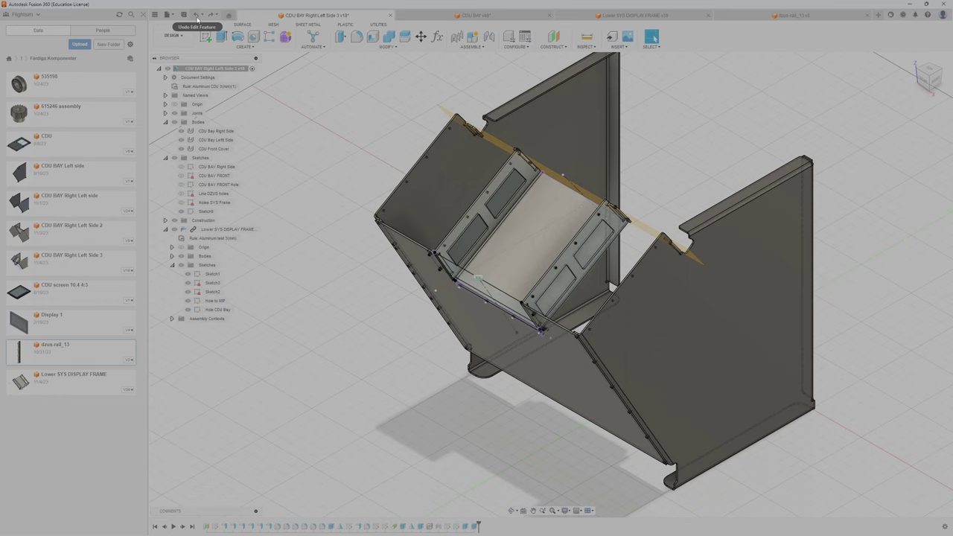
pyautogui.click(197, 15)
pyautogui.click(197, 15)
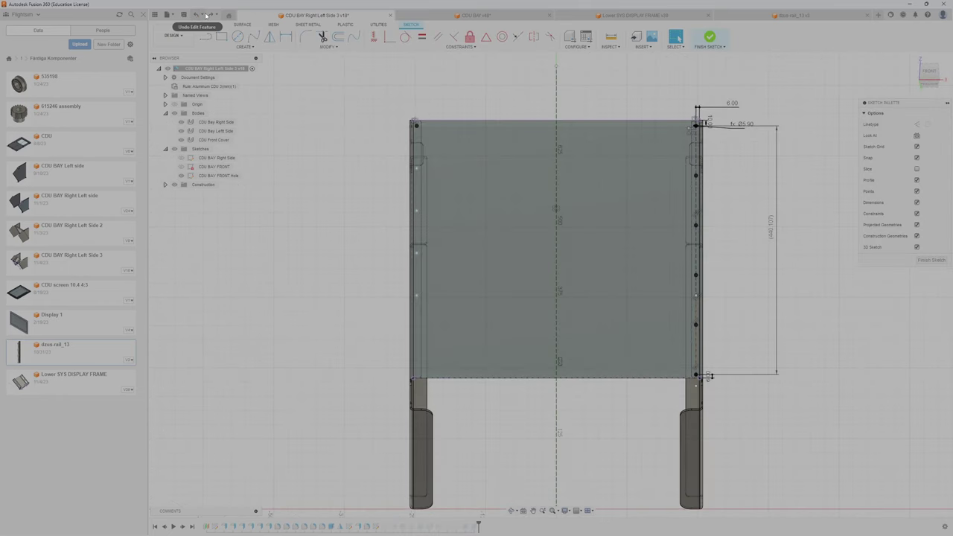
pyautogui.click(209, 15)
pyautogui.click(210, 15)
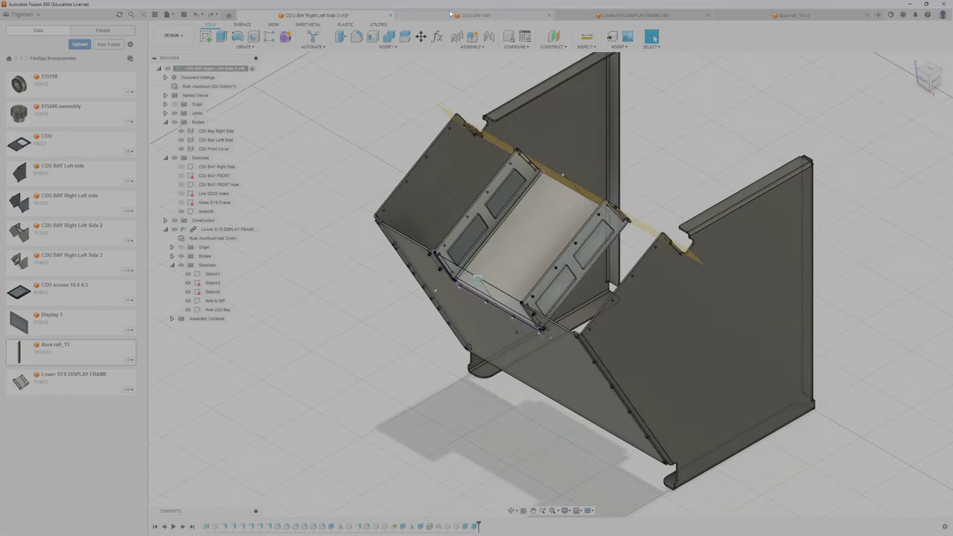
# - Select the display frame's base face in the bay
pyautogui.scroll(-3, 556, 237)
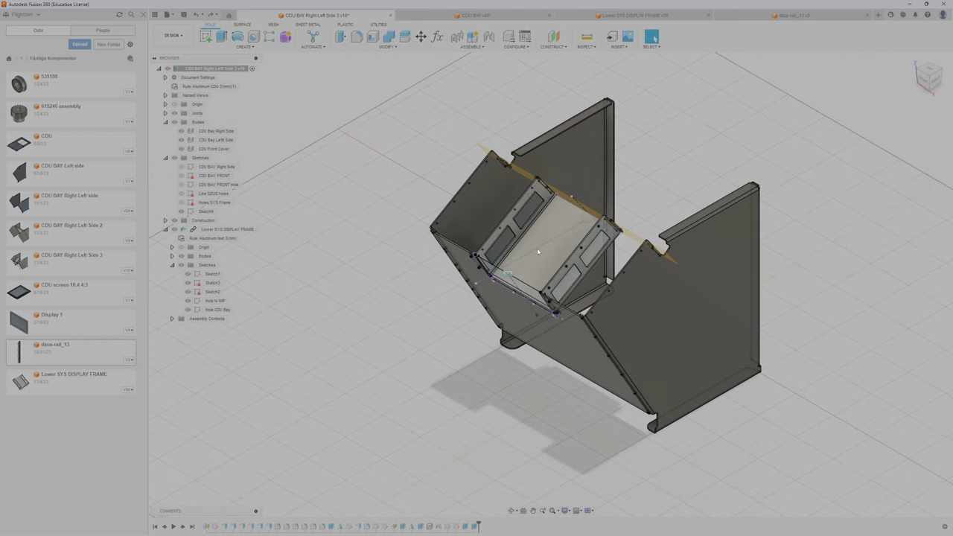
pyautogui.scroll(3, 556, 314)
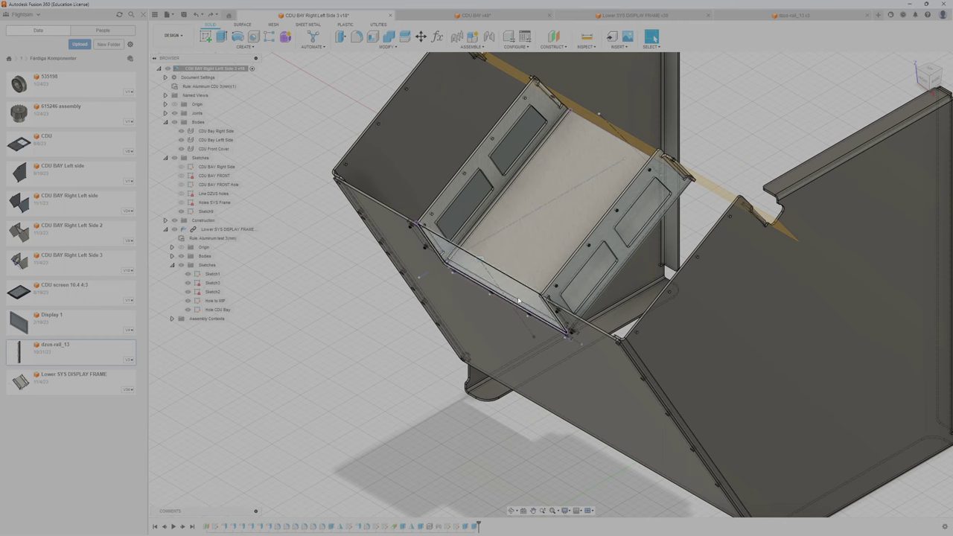
pyautogui.click(570, 195)
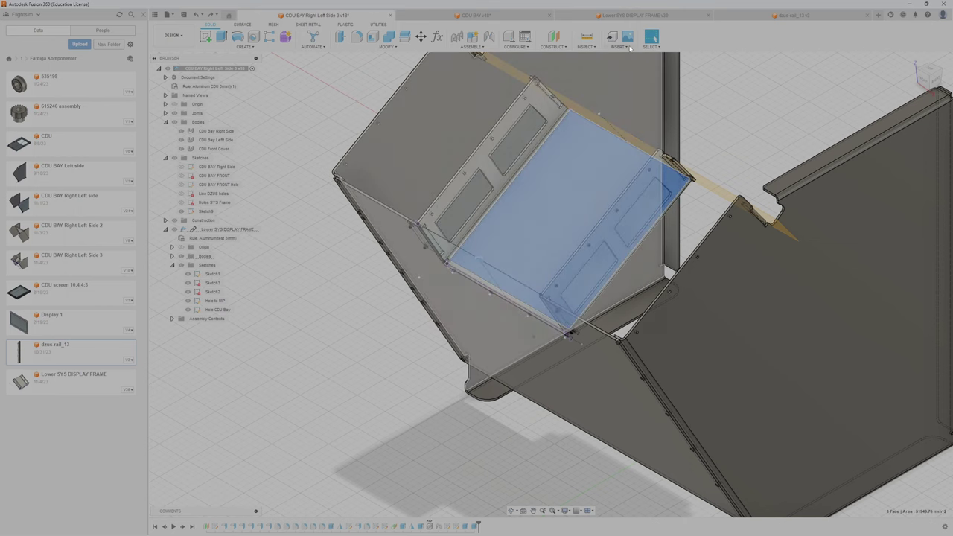
# - In the Lower SYS DISPLAY FRAME design, edit the edge flange and set its height to 80 mm
pyautogui.click(651, 17)
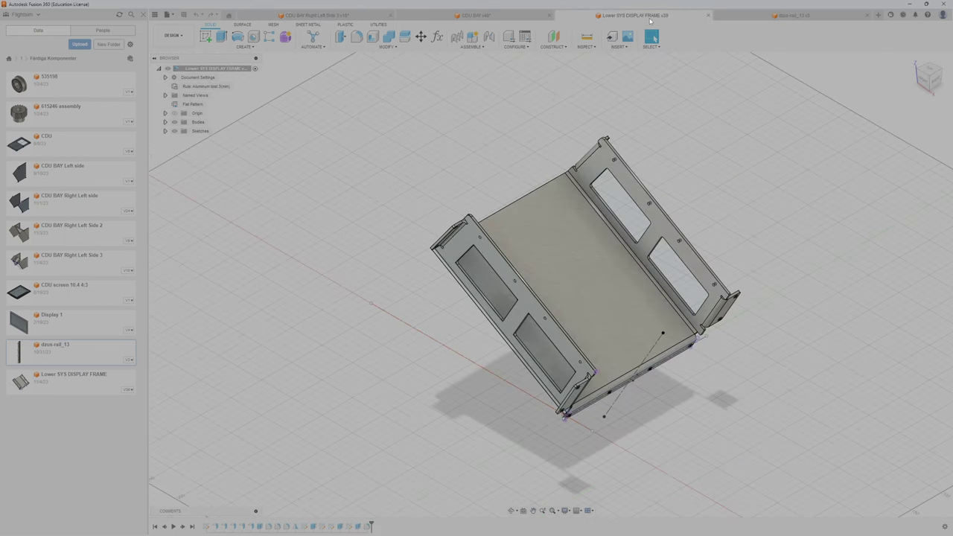
pyautogui.click(597, 288)
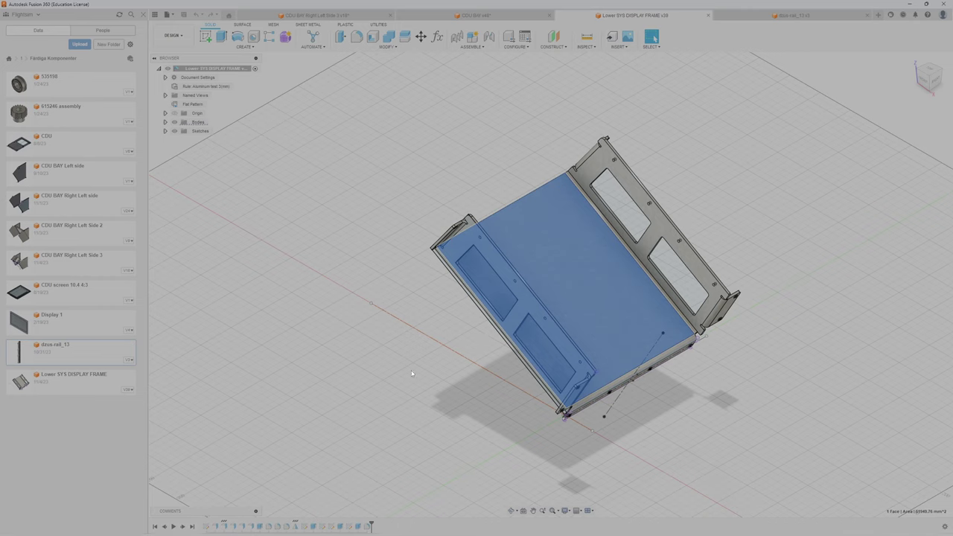
pyautogui.rightClick(224, 526)
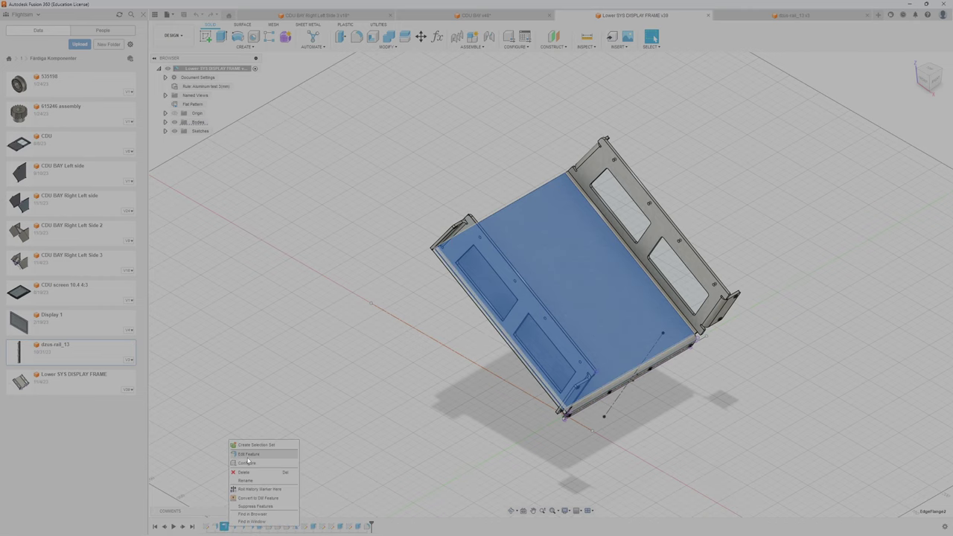
pyautogui.click(254, 457)
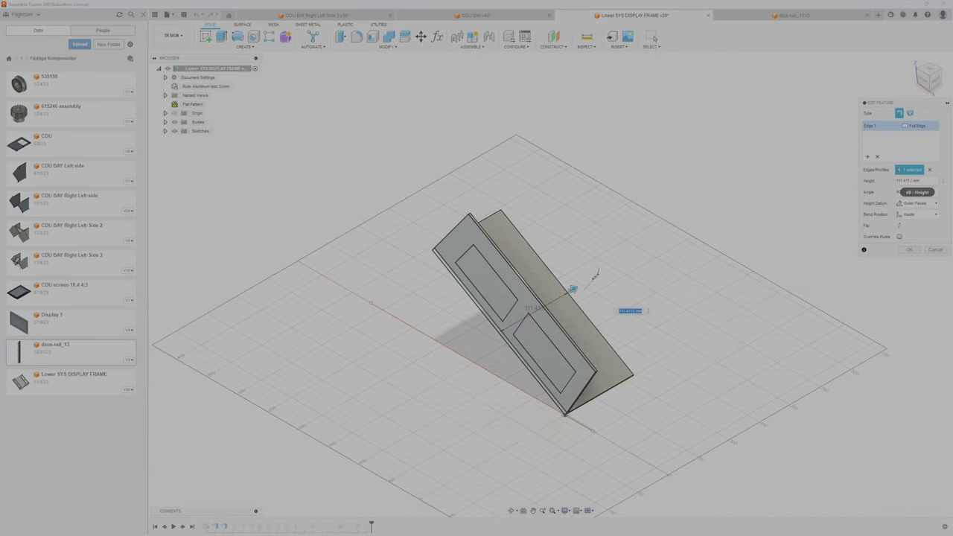
pyautogui.click(915, 181)
pyautogui.click(901, 180)
pyautogui.moveTo(910, 181); pyautogui.dragTo(892, 182)
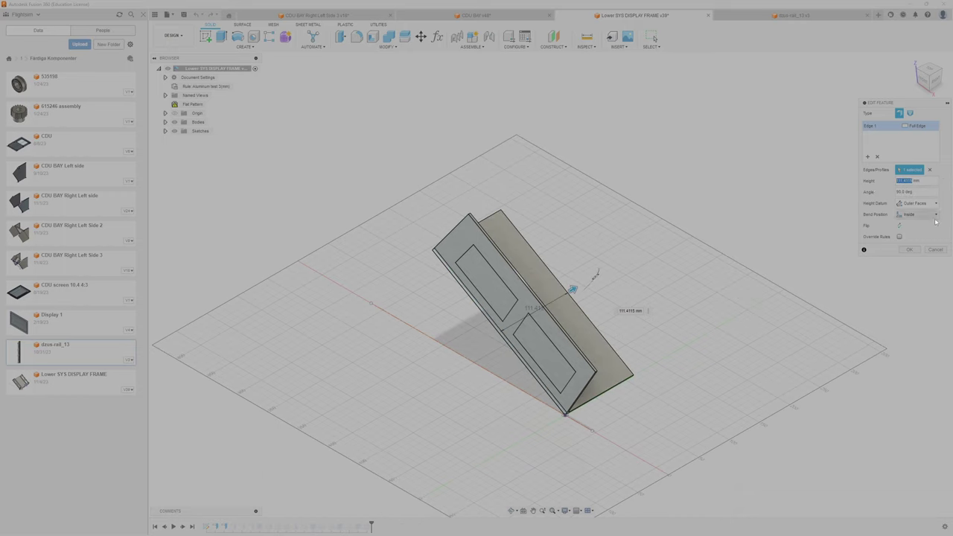
pyautogui.write('80')
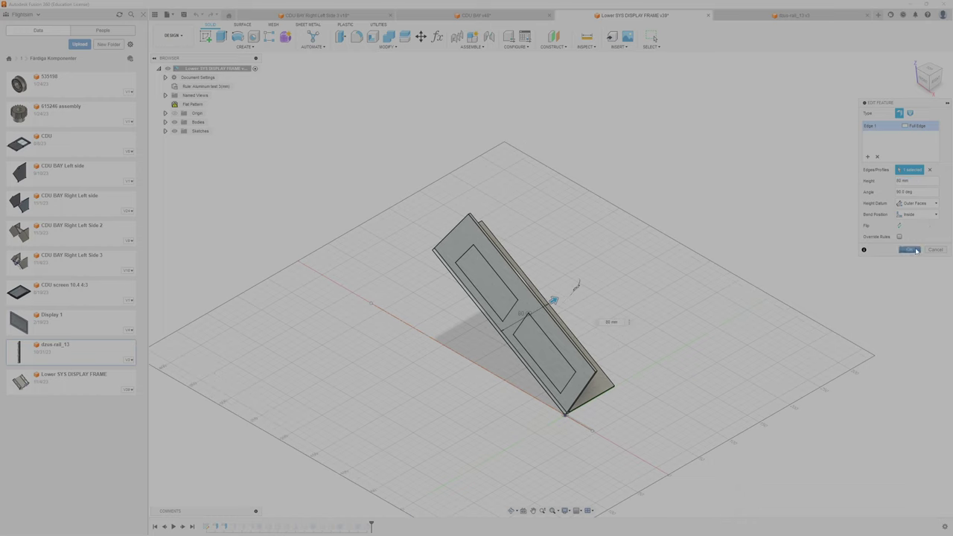
pyautogui.click(909, 250)
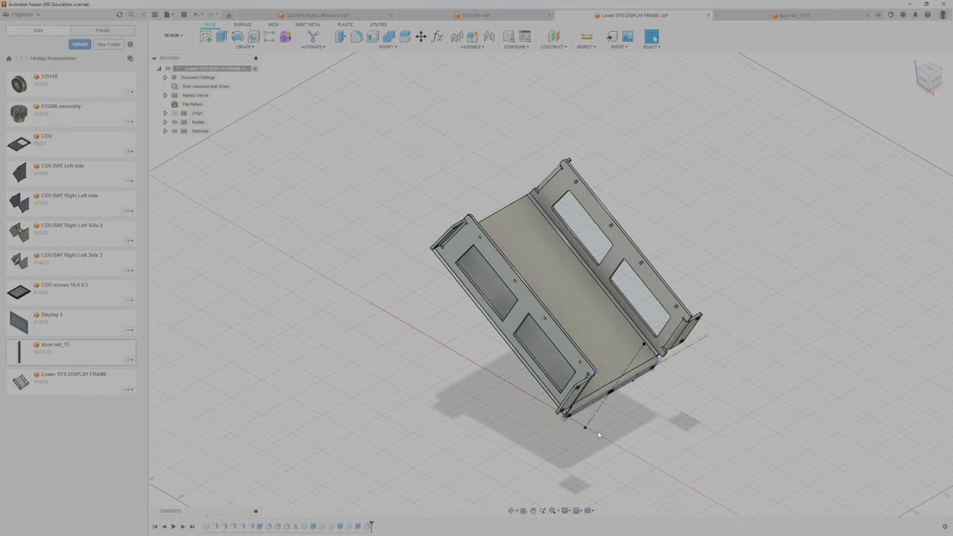
# - Zoom and turn the frame through ViewCube orientations to inspect the shorter flange
pyautogui.scroll(5, 611, 403)
pyautogui.scroll(5, 596, 407)
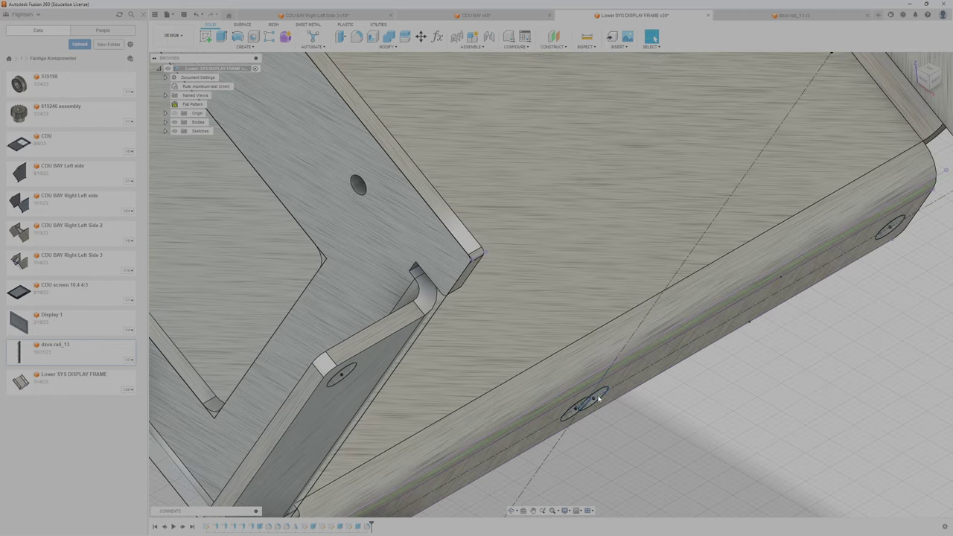
pyautogui.scroll(-5, 596, 408)
pyautogui.scroll(3, 592, 406)
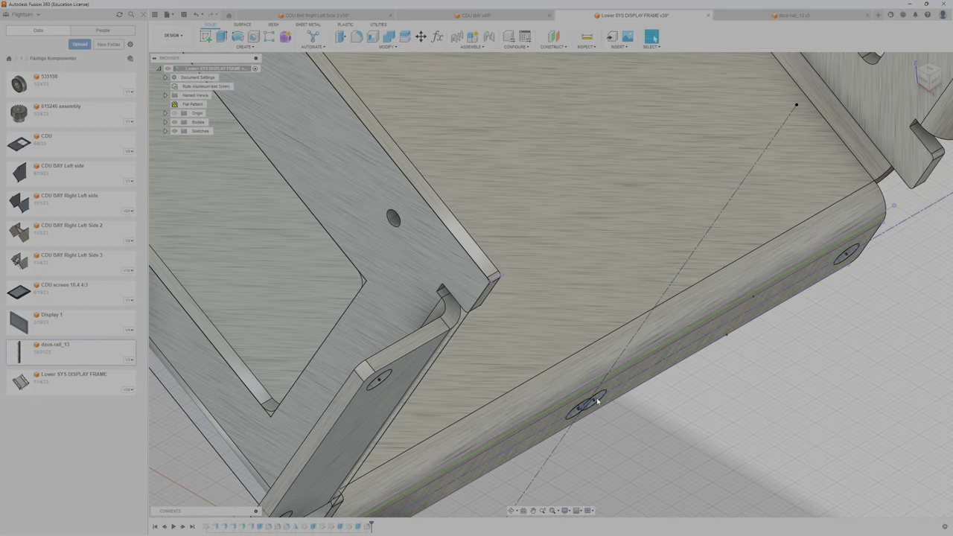
pyautogui.scroll(3, 590, 404)
pyautogui.scroll(-2, 590, 406)
pyautogui.scroll(-2, 592, 410)
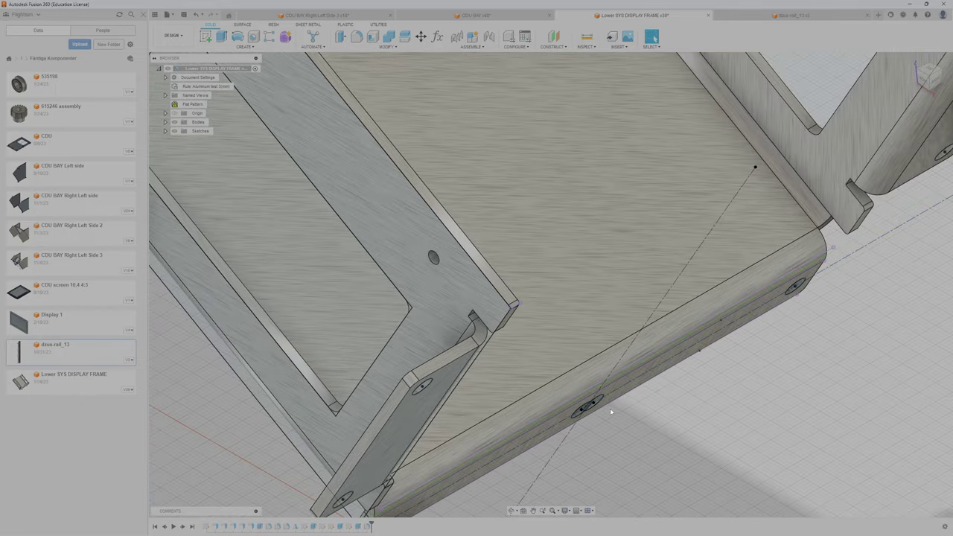
pyautogui.scroll(-1, 591, 417)
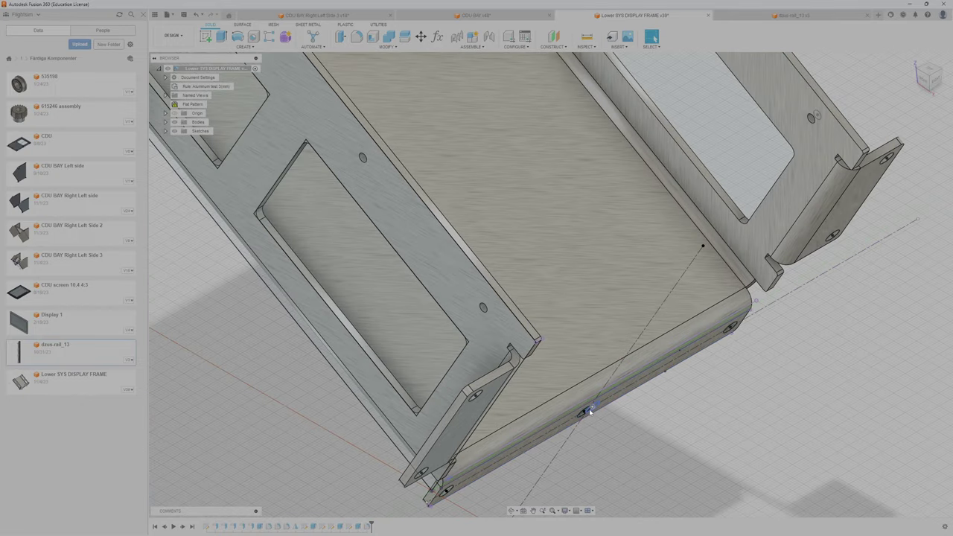
pyautogui.scroll(1, 580, 426)
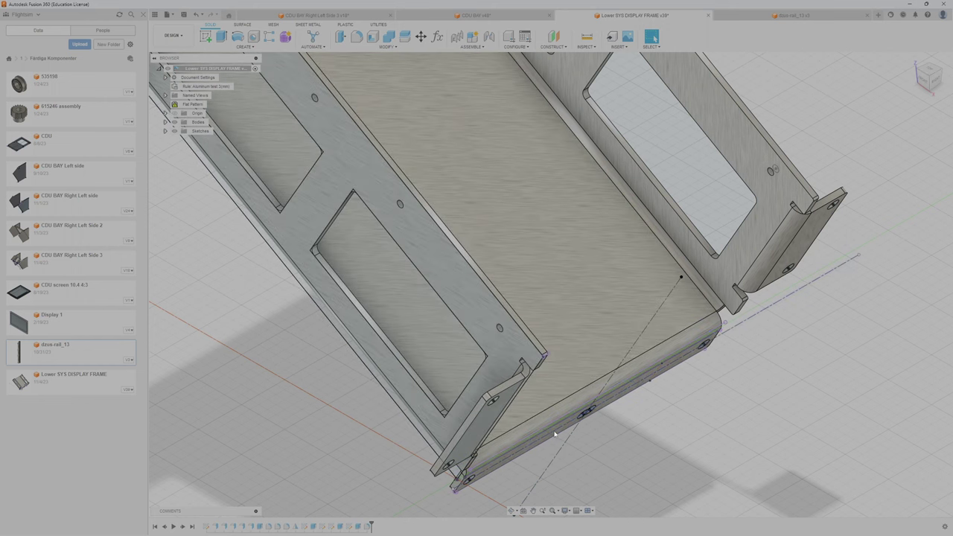
pyautogui.scroll(-5, 609, 406)
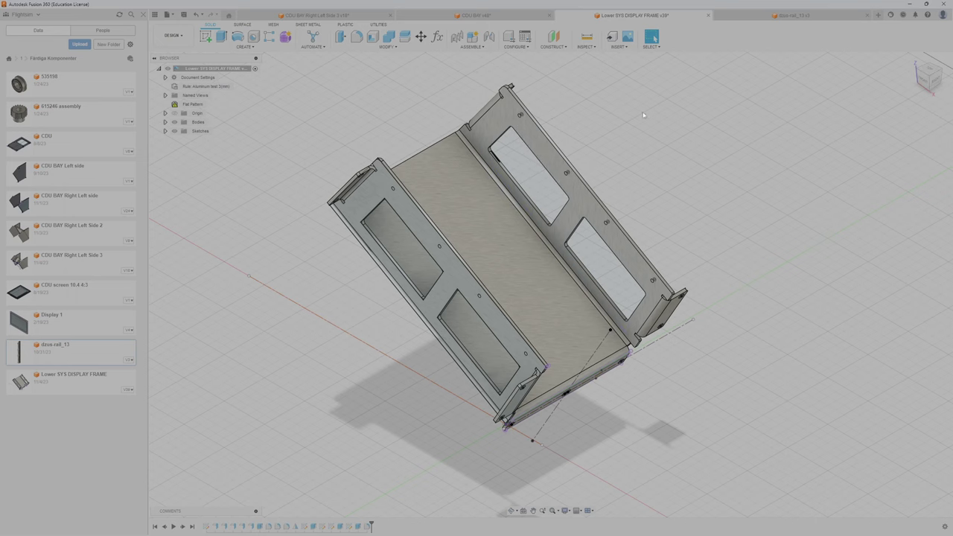
pyautogui.click(917, 71)
pyautogui.scroll(4, 470, 170)
pyautogui.scroll(-1, 470, 170)
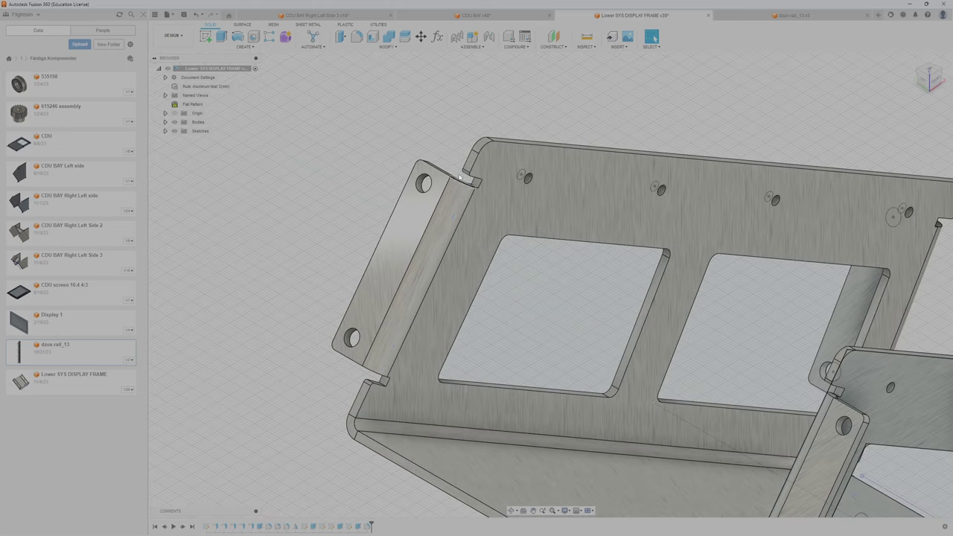
pyautogui.scroll(-3, 470, 169)
pyautogui.scroll(-2, 470, 169)
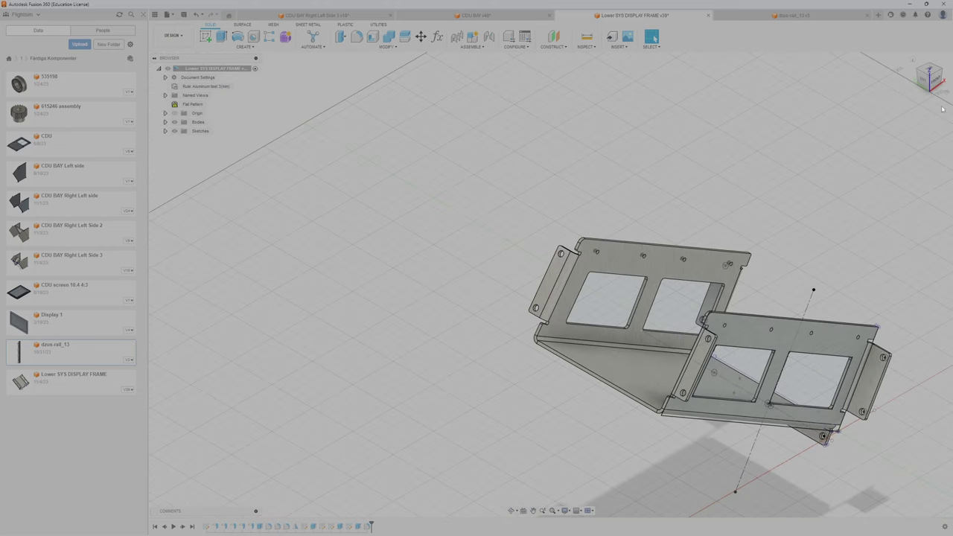
pyautogui.click(914, 61)
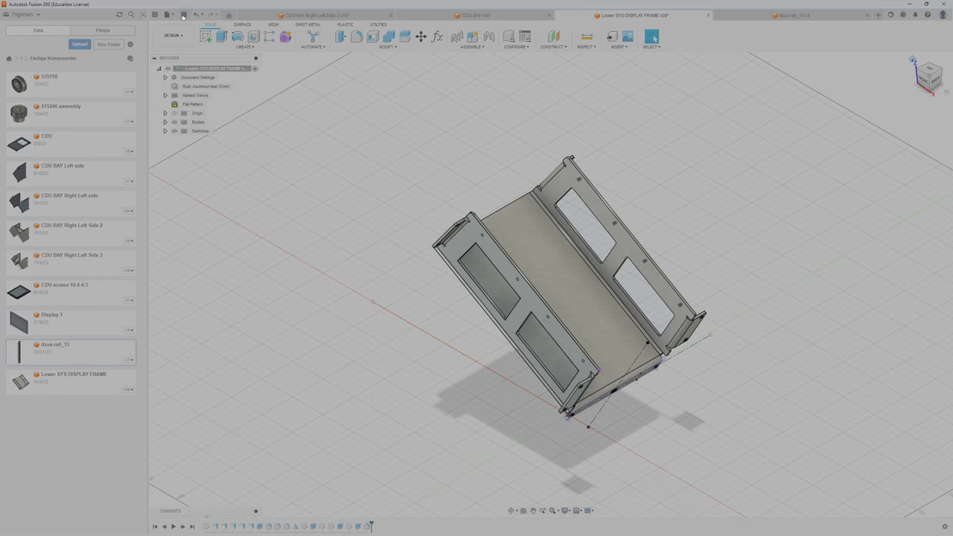
# - Save a new version of the frame and return to the CDU BAY Right Left Side 3 design
pyautogui.click(184, 14)
pyautogui.click(476, 289)
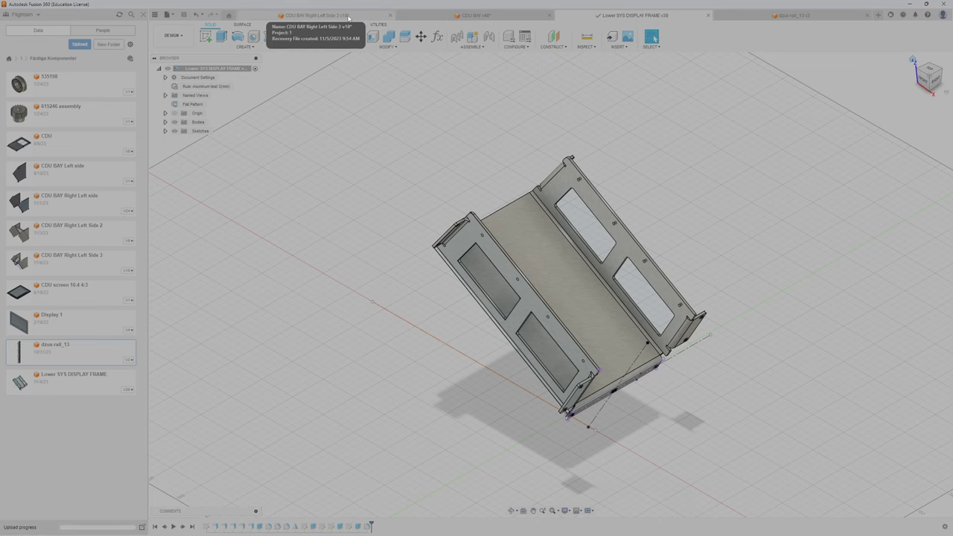
pyautogui.click(348, 17)
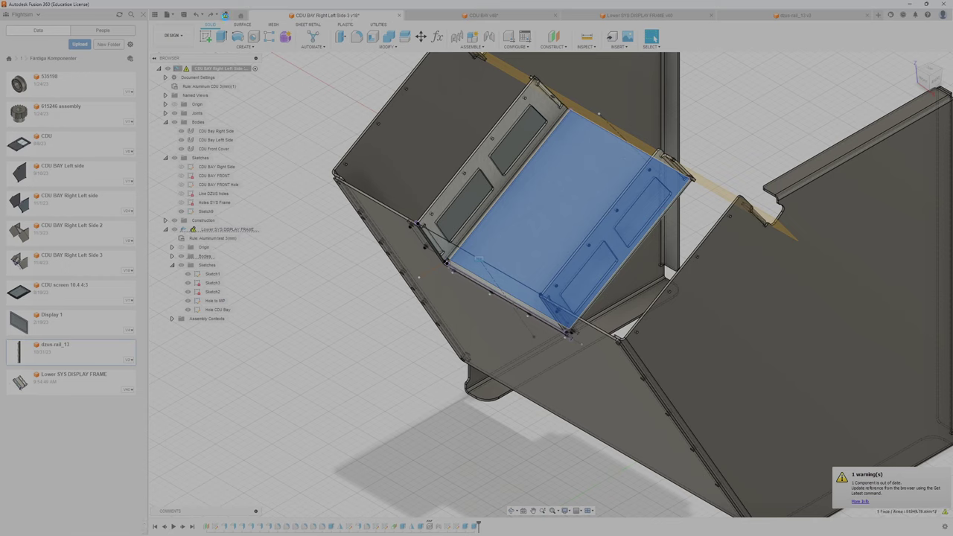
# - Hide the CDU Front Cover body with V and orbit to view the display frame inside
pyautogui.press('v')
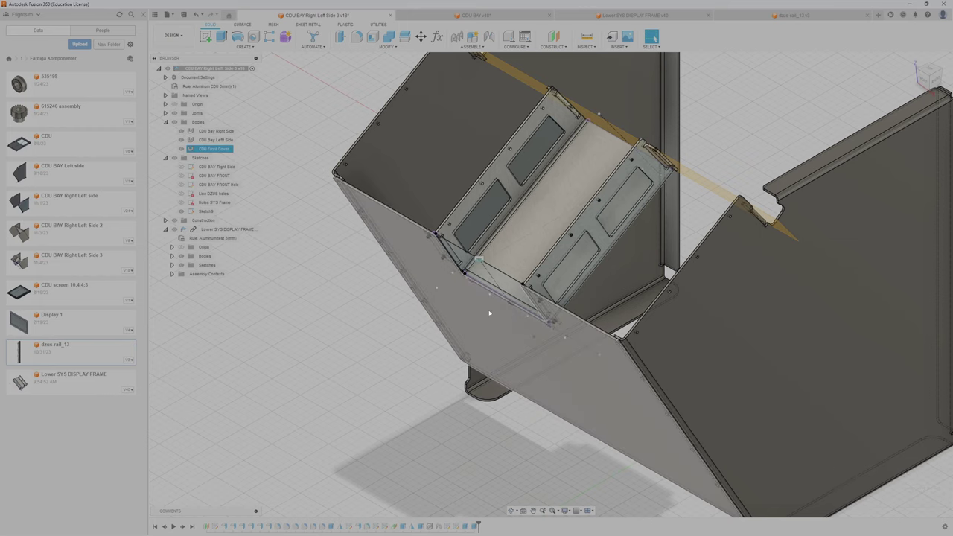
pyautogui.scroll(4, 434, 249)
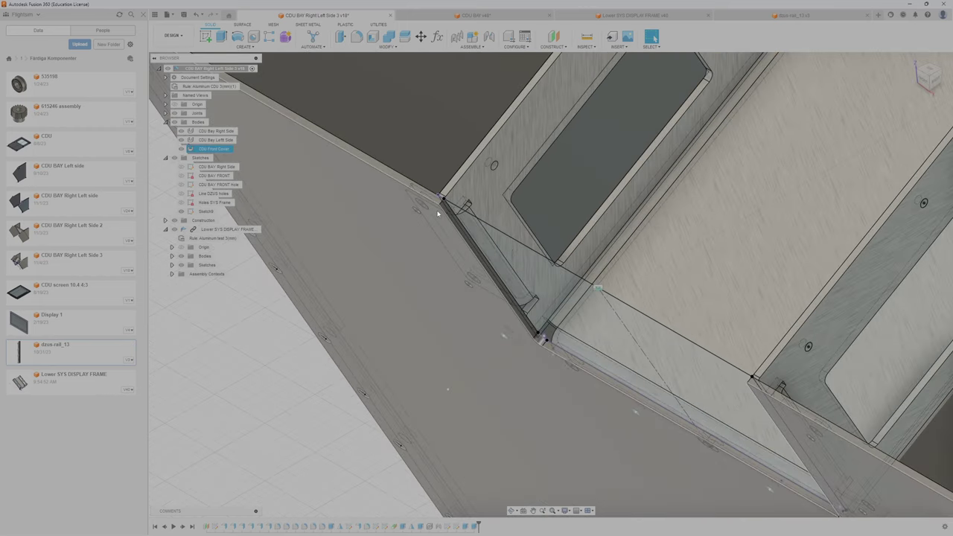
pyautogui.scroll(-2, 747, 387)
pyautogui.press('Escape')
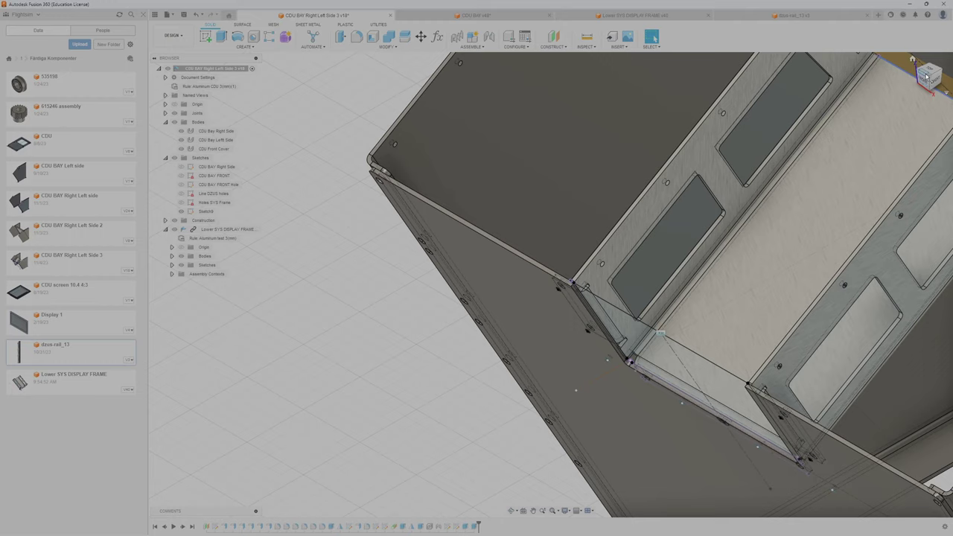
pyautogui.click(926, 75)
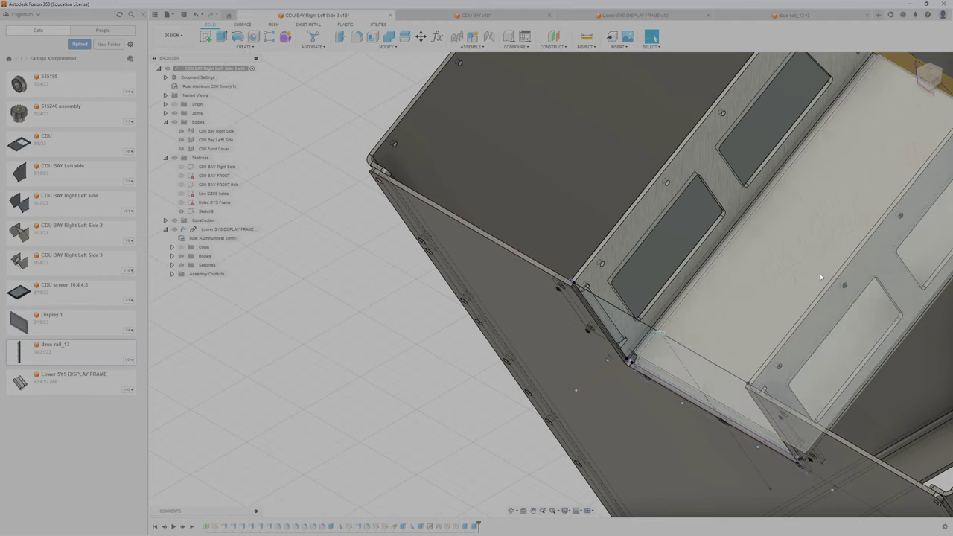
pyautogui.keyDown('shift'); pyautogui.moveTo(775, 278); pyautogui.dragTo(693, 309, button='middle'); pyautogui.keyUp('shift')
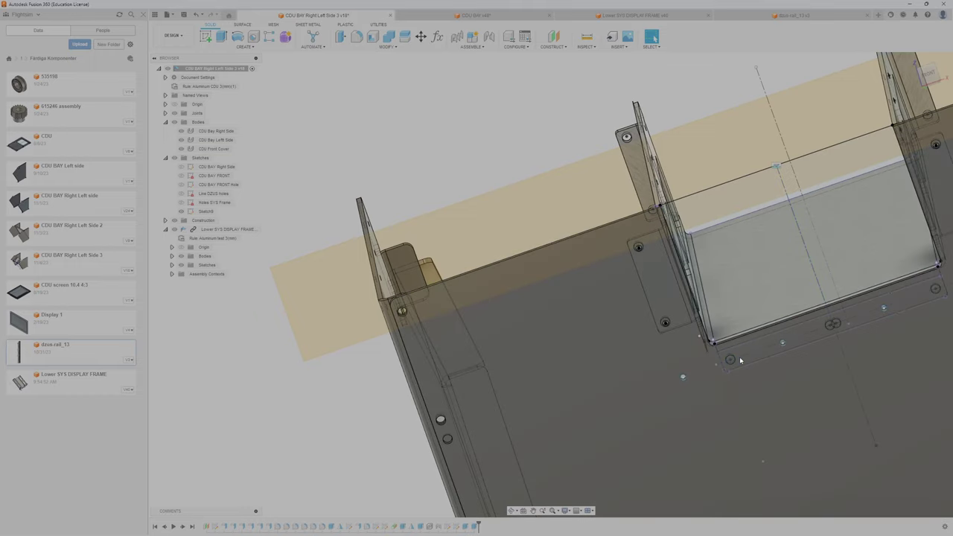
pyautogui.scroll(5, 739, 357)
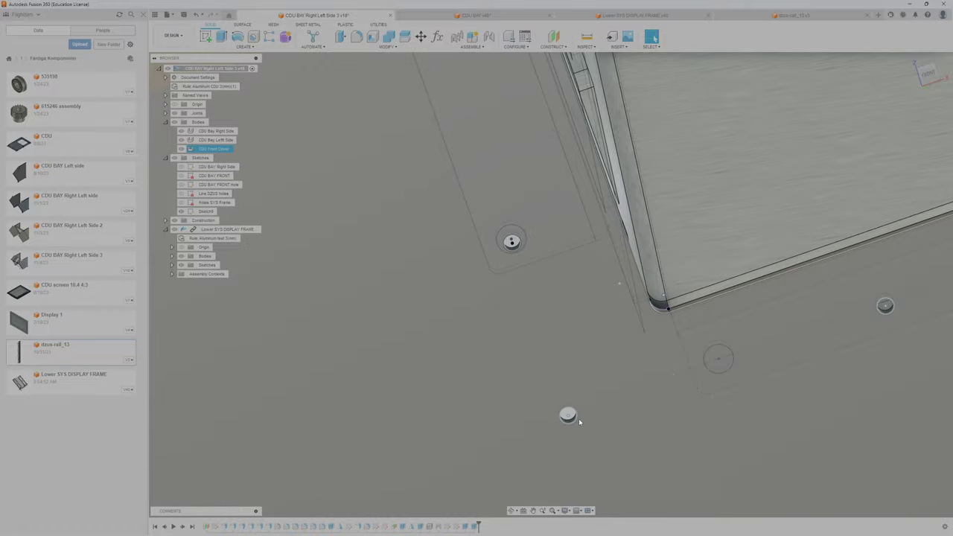
pyautogui.scroll(-3, 736, 379)
pyautogui.scroll(-3, 722, 366)
pyautogui.scroll(-2, 733, 366)
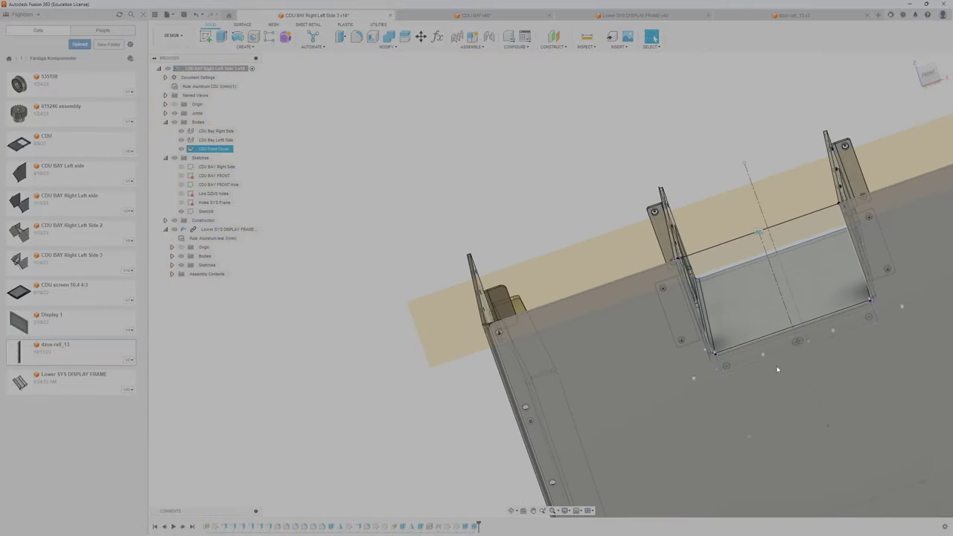
pyautogui.scroll(5, 749, 350)
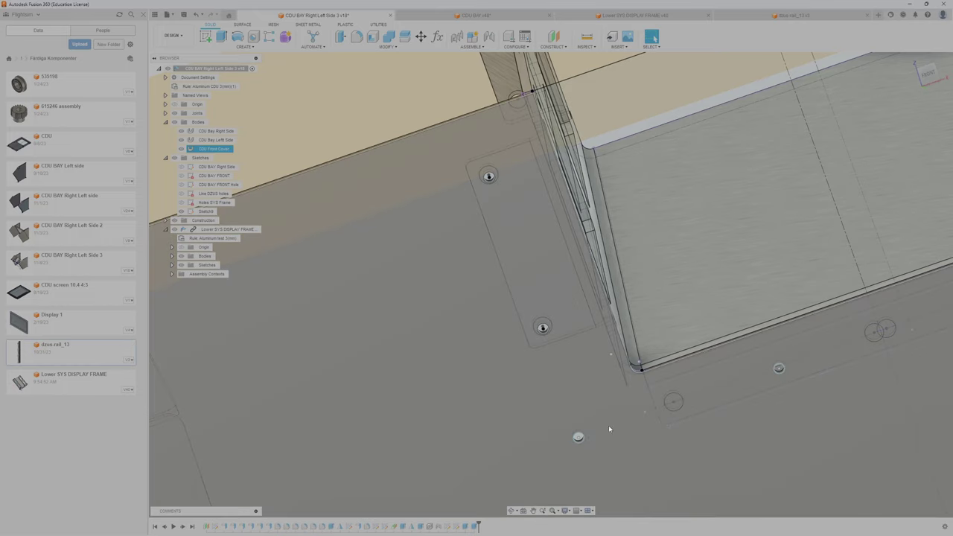
pyautogui.click(580, 438)
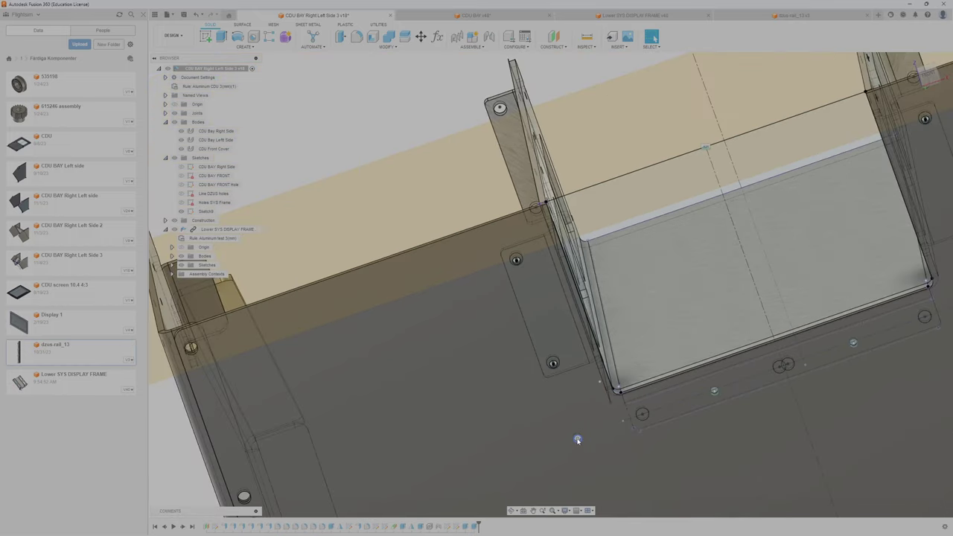
pyautogui.click(589, 397)
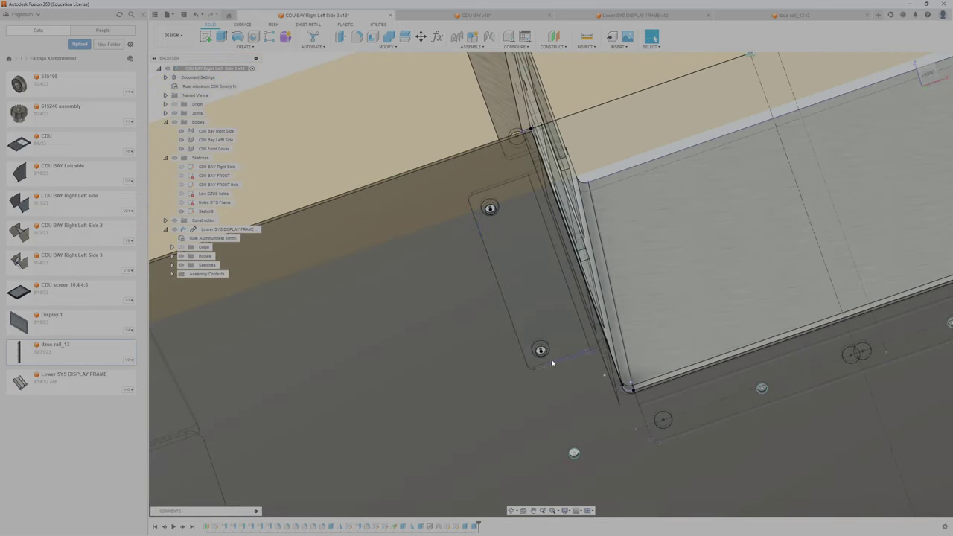
pyautogui.scroll(-5, 582, 291)
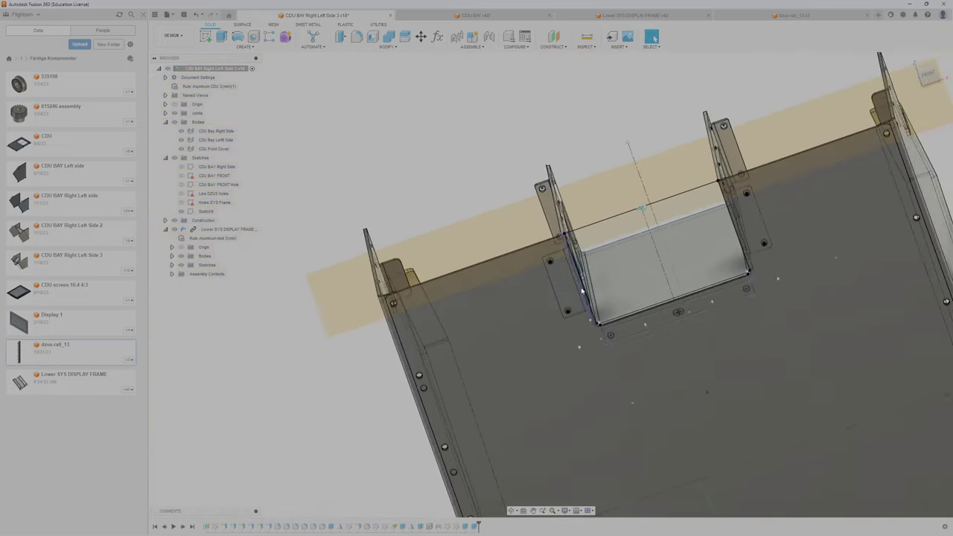
pyautogui.click(914, 62)
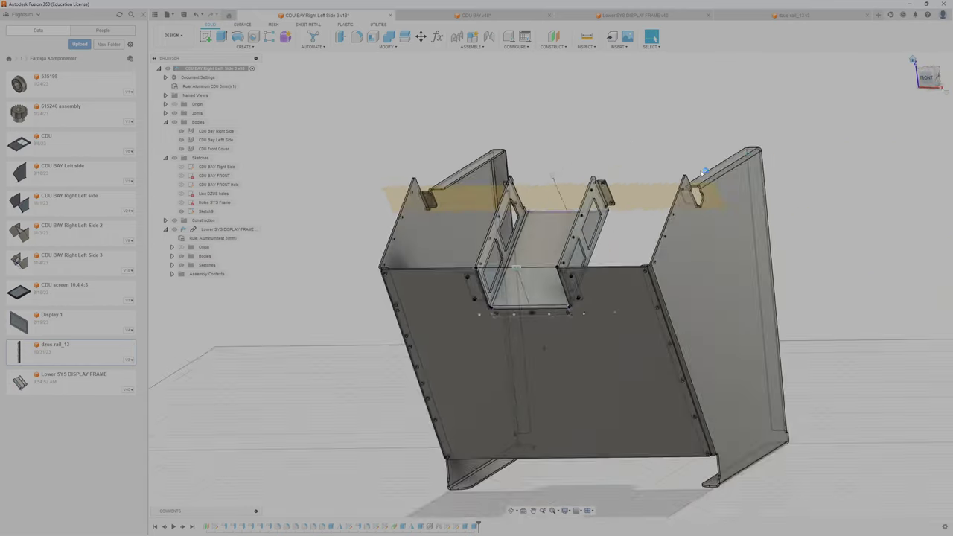
pyautogui.scroll(2, 567, 287)
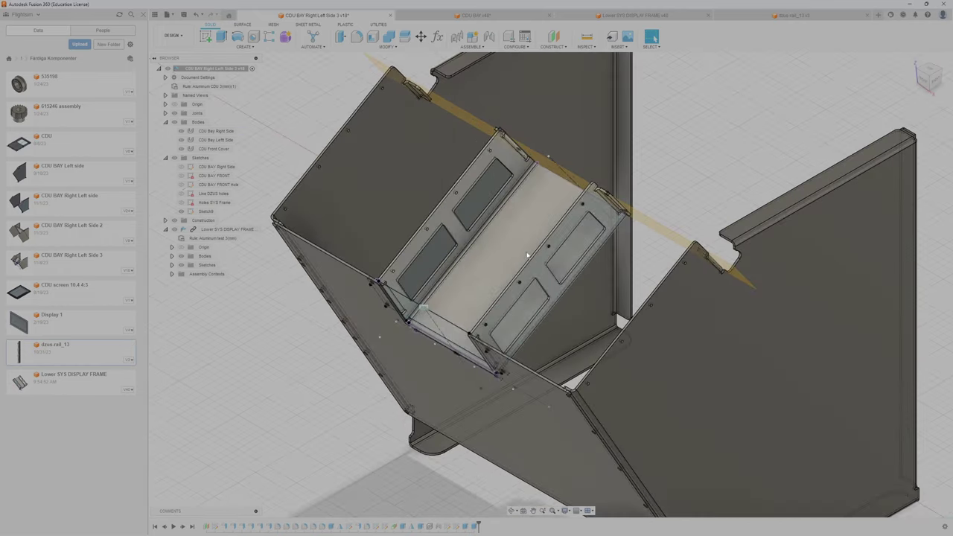
pyautogui.click(688, 346)
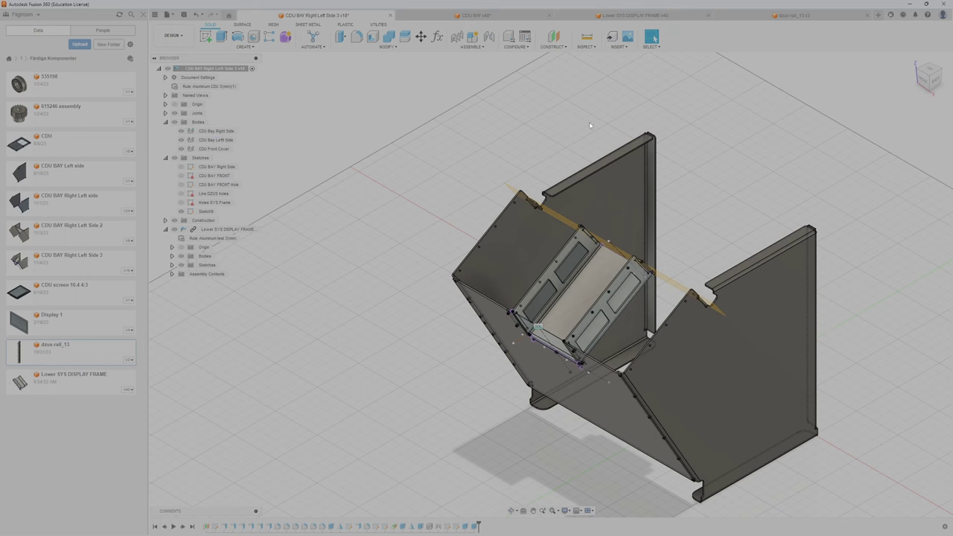
pyautogui.click(633, 15)
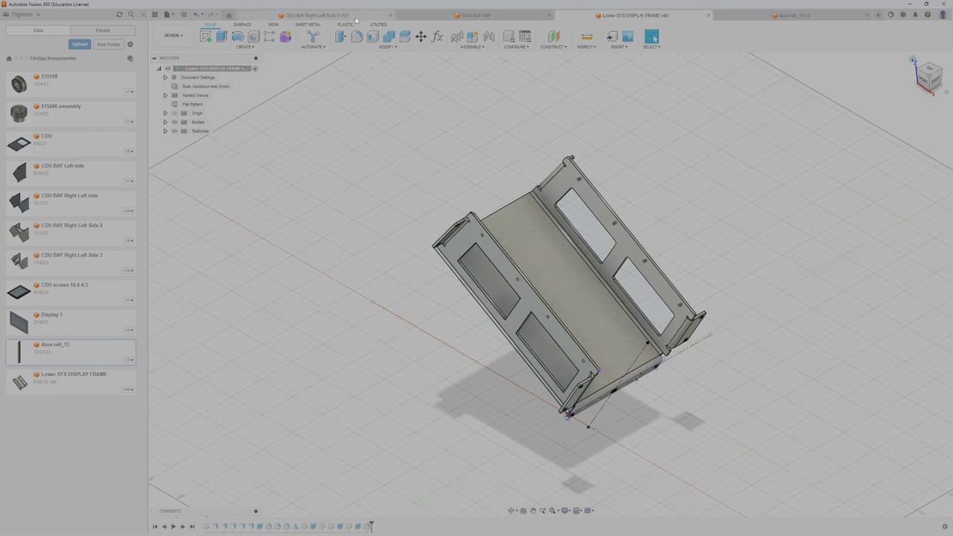
pyautogui.click(198, 15)
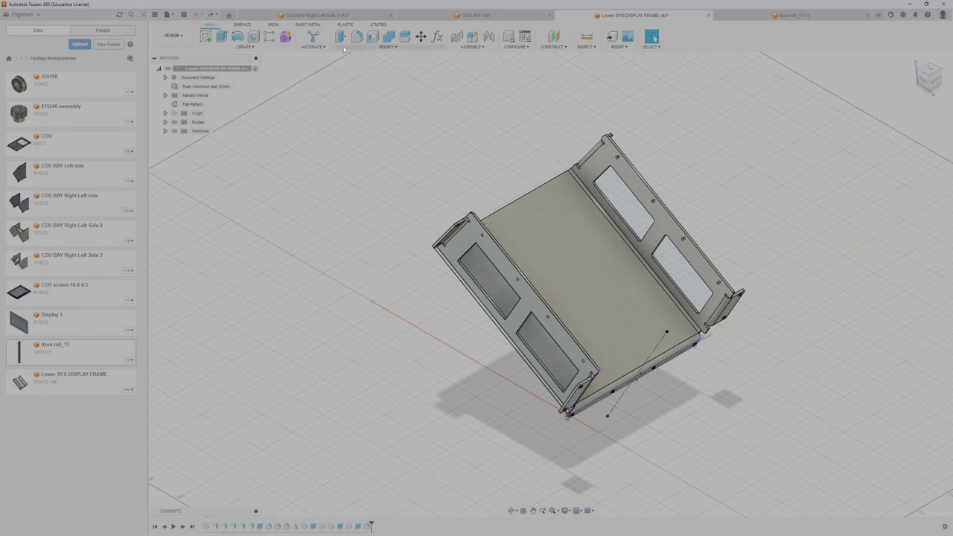
pyautogui.click(476, 284)
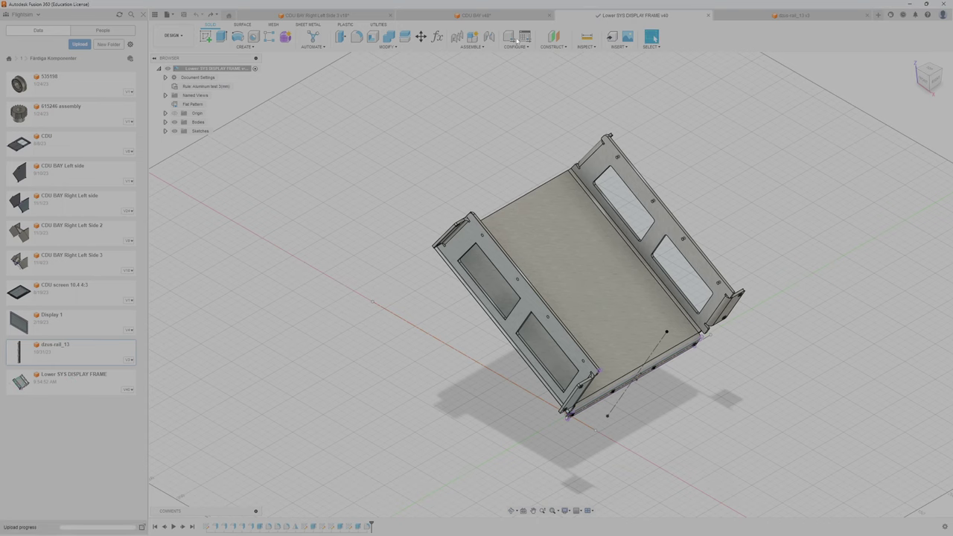
pyautogui.click(501, 16)
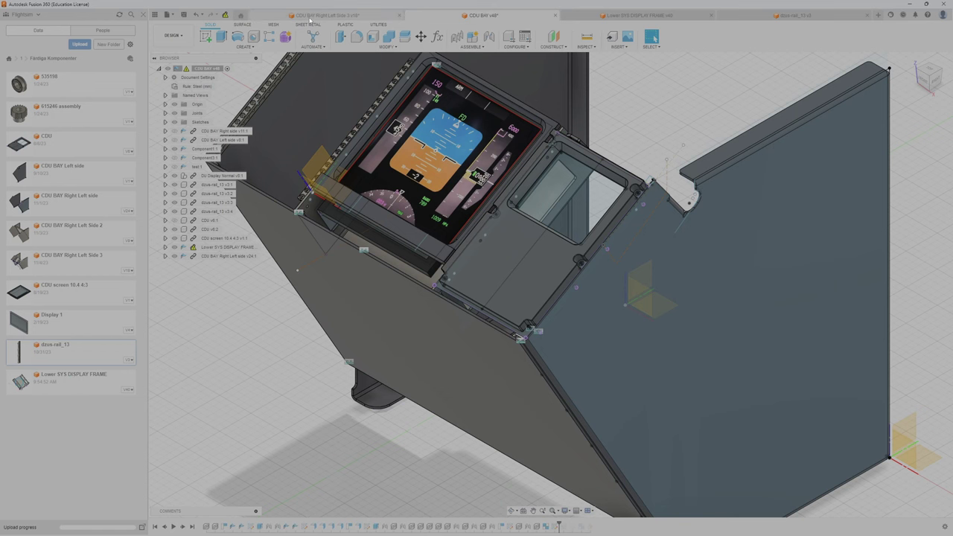
pyautogui.click(558, 17)
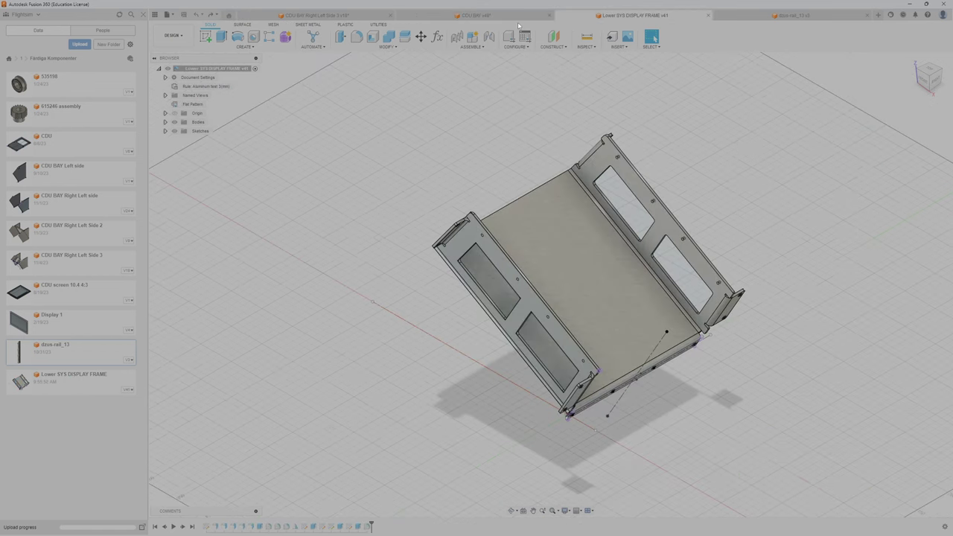
pyautogui.click(515, 18)
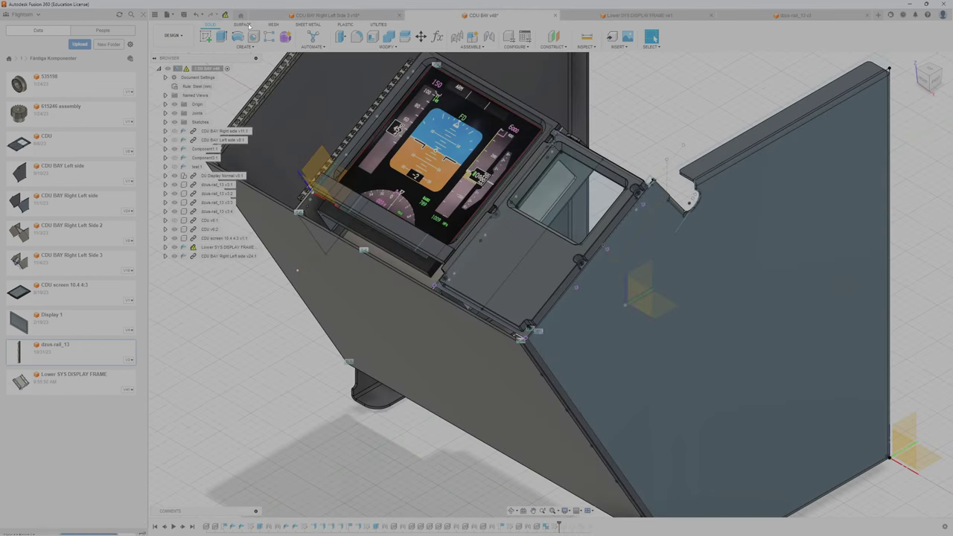
pyautogui.click(303, 18)
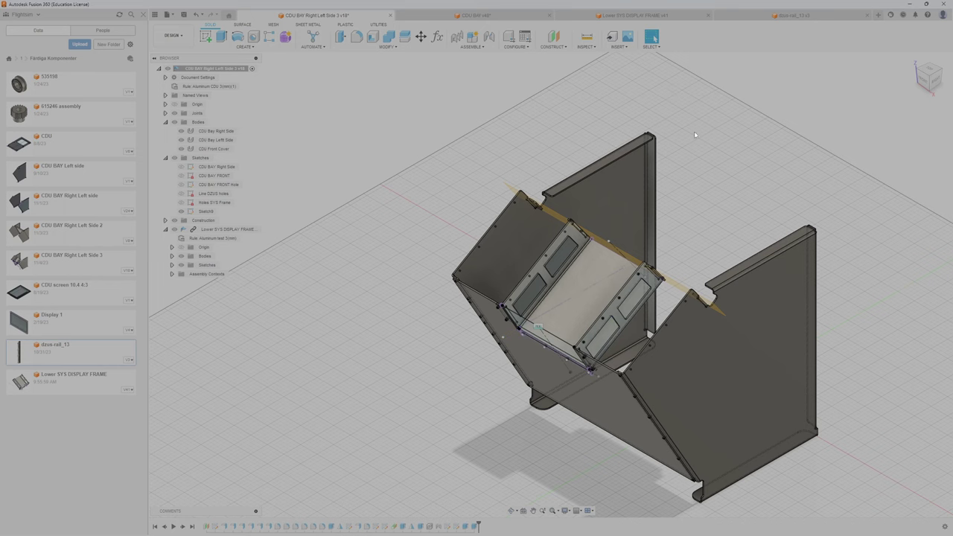
pyautogui.click(634, 15)
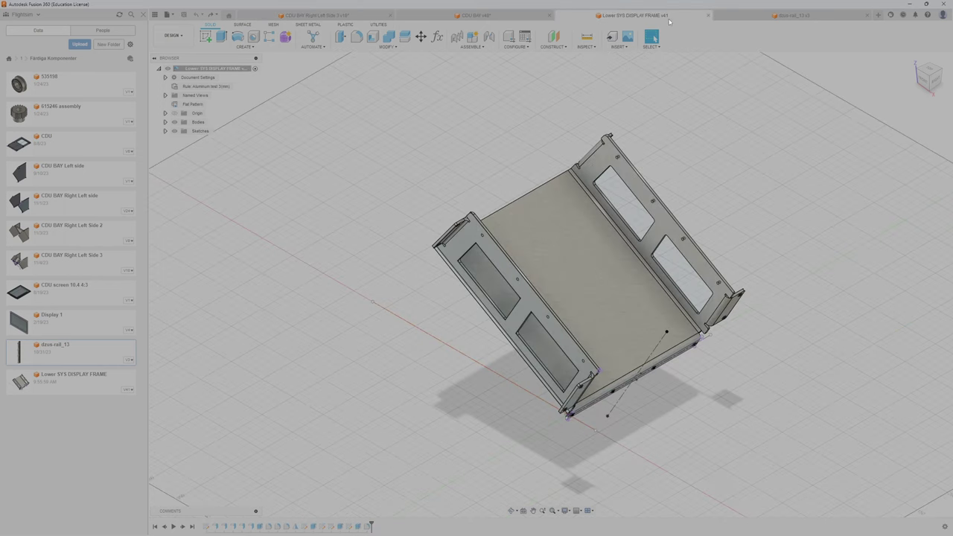
pyautogui.click(502, 16)
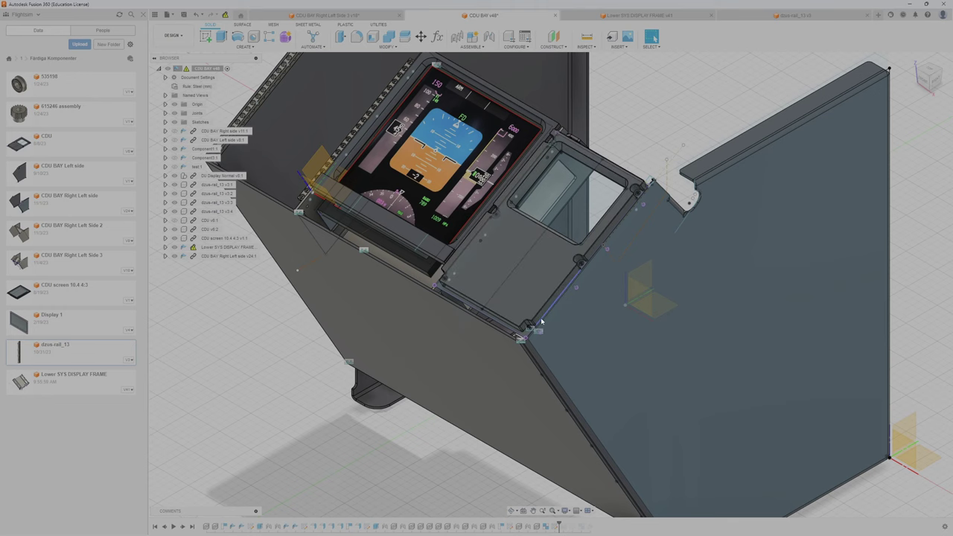
# - Hide the CDU v6:2 component from the browser, then zoom out and orbit to view the CDU screen
pyautogui.scroll(3, 534, 327)
pyautogui.scroll(3, 534, 328)
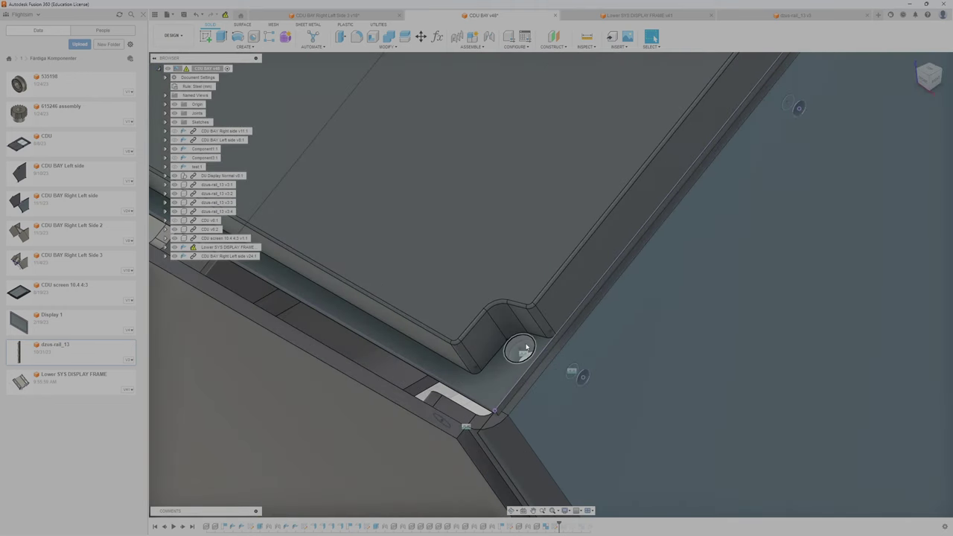
pyautogui.moveTo(525, 352)
pyautogui.keyDown('shift'); pyautogui.mouseDown(button='middle')
pyautogui.moveTo(517, 340)
pyautogui.moveTo(531, 355)
pyautogui.mouseUp(button='middle'); pyautogui.keyUp('shift')
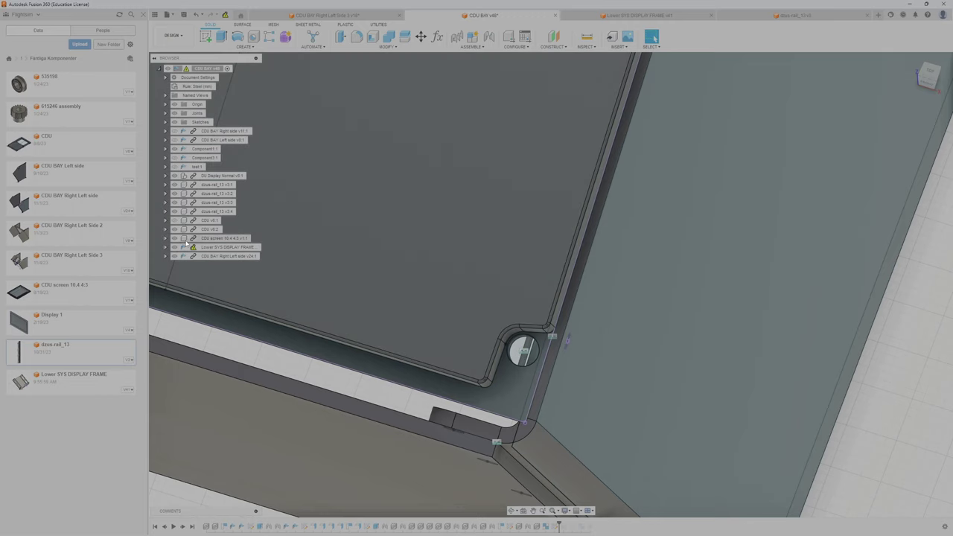
pyautogui.click(178, 238)
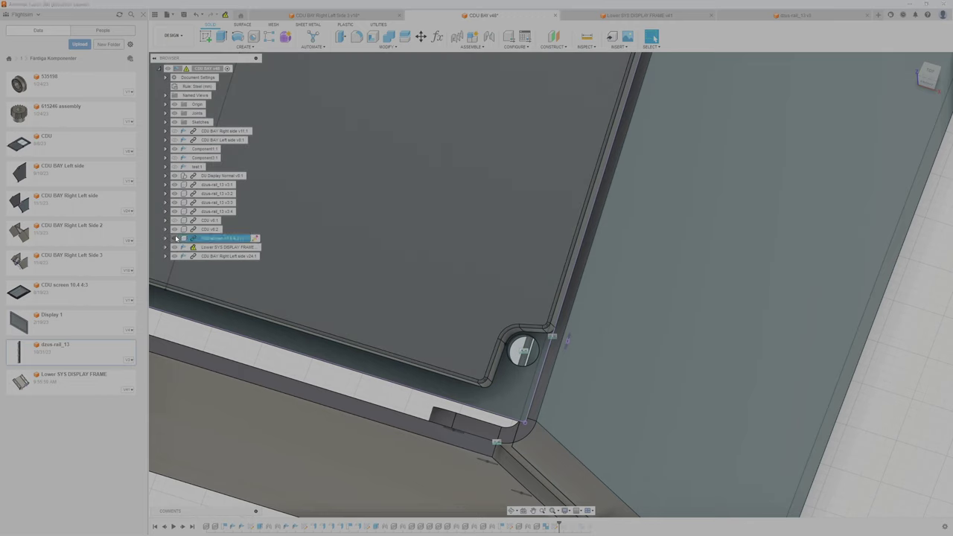
pyautogui.click(177, 239)
pyautogui.click(176, 231)
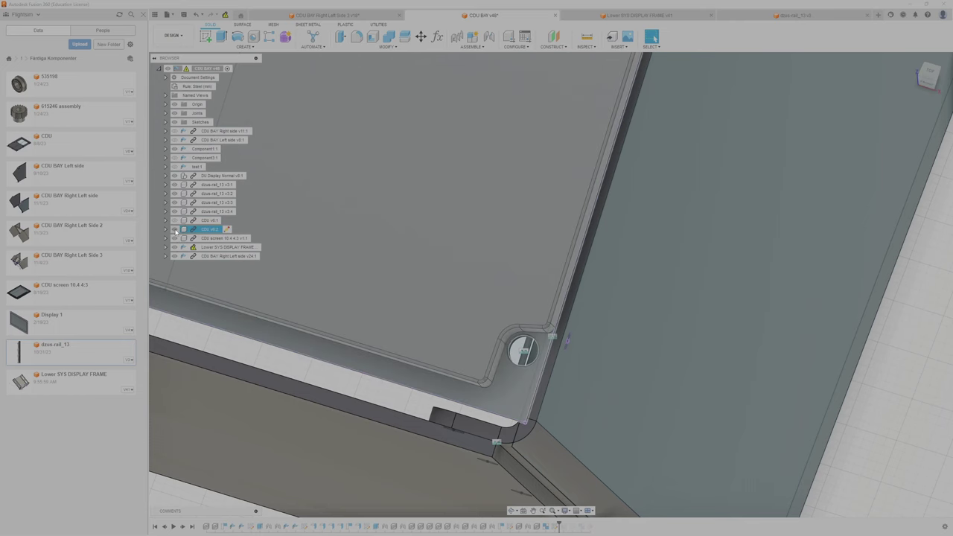
pyautogui.click(175, 229)
pyautogui.scroll(-3, 406, 261)
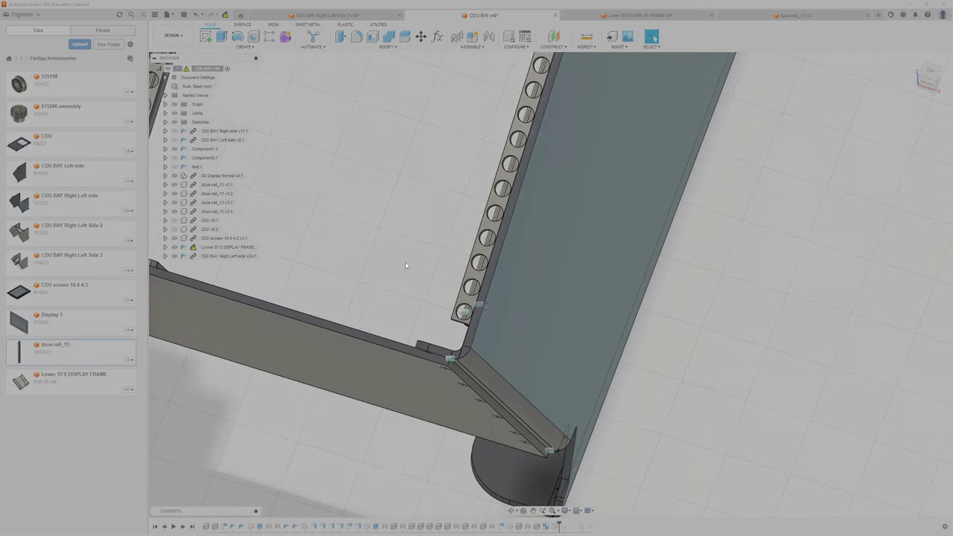
pyautogui.scroll(-2, 412, 252)
pyautogui.moveTo(413, 251); pyautogui.dragTo(826, 243, button='middle')
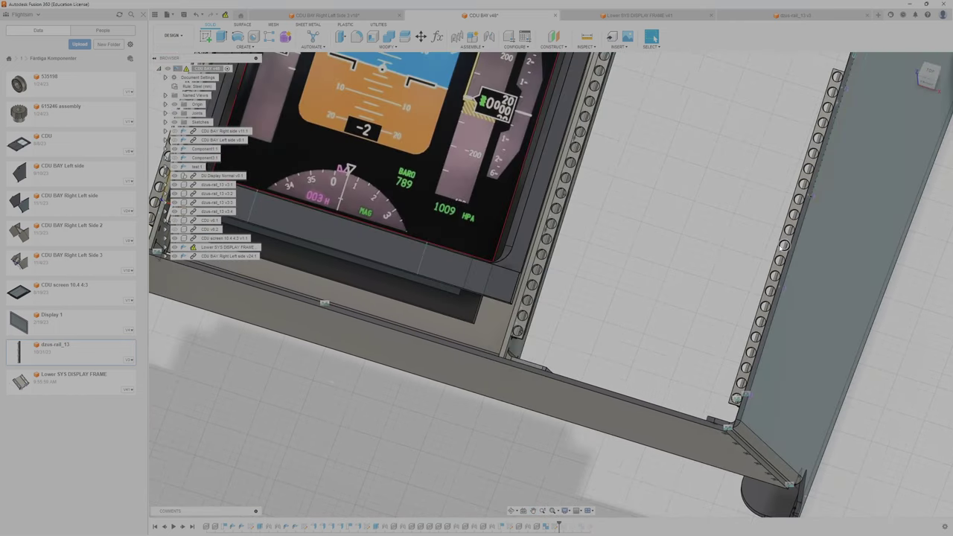
pyautogui.keyDown('shift'); pyautogui.moveTo(764, 194); pyautogui.dragTo(770, 406, button='middle'); pyautogui.keyUp('shift')
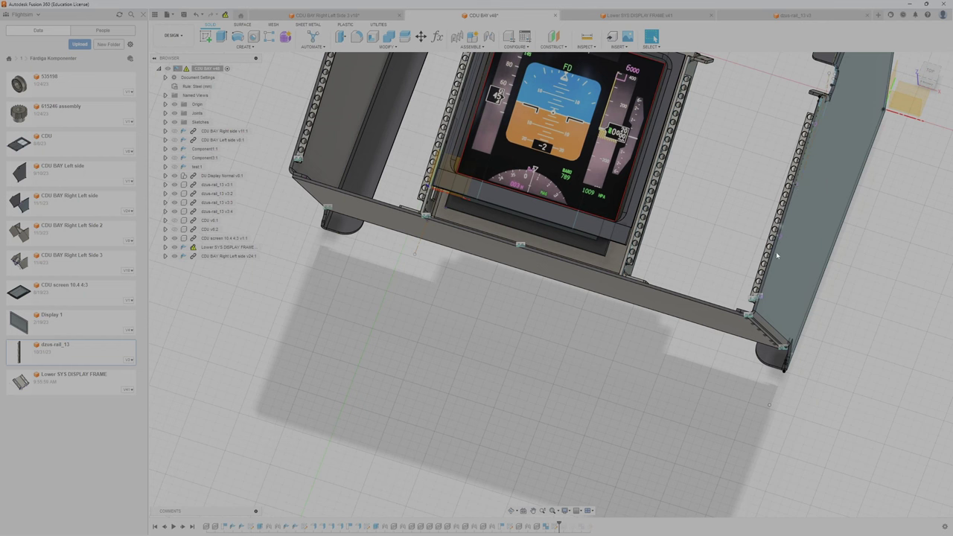
pyautogui.scroll(3, 793, 221)
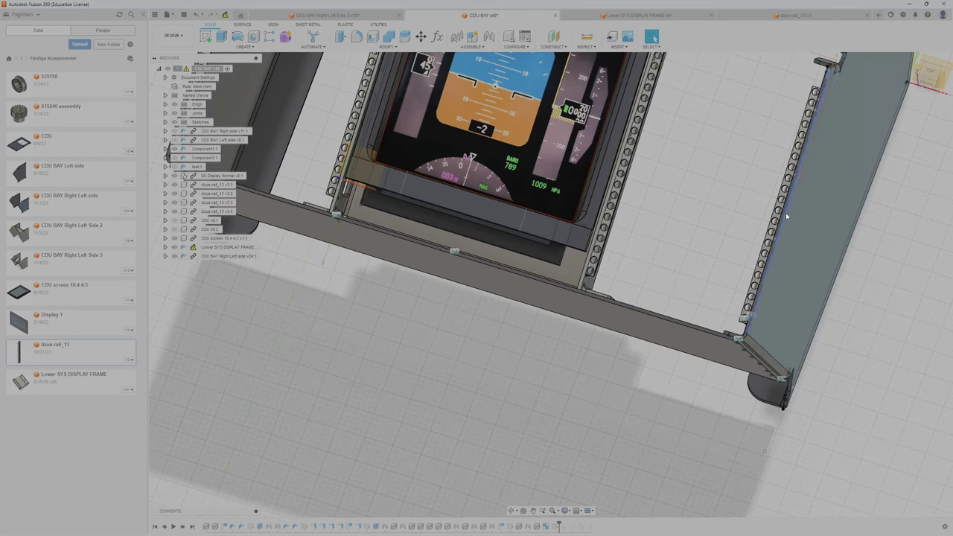
pyautogui.moveTo(788, 223)
pyautogui.keyDown('shift'); pyautogui.mouseDown(button='middle')
pyautogui.moveTo(801, 299)
pyautogui.moveTo(674, 277)
pyautogui.mouseUp(button='middle'); pyautogui.keyUp('shift')
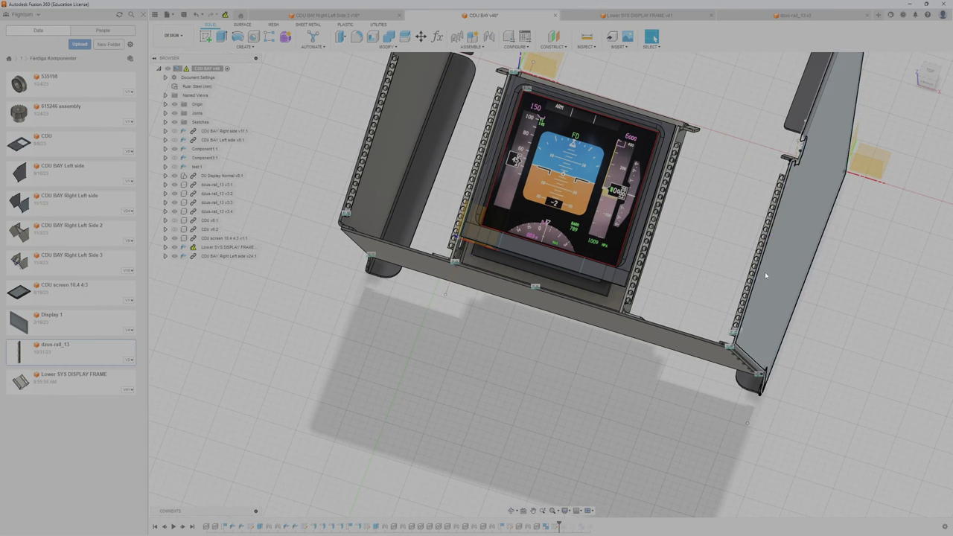
pyautogui.scroll(-5, 722, 301)
pyautogui.moveTo(721, 301)
pyautogui.keyDown('shift'); pyautogui.mouseDown(button='middle')
pyautogui.moveTo(713, 307)
pyautogui.moveTo(721, 297)
pyautogui.mouseUp(button='middle'); pyautogui.keyUp('shift')
pyautogui.scroll(5, 724, 291)
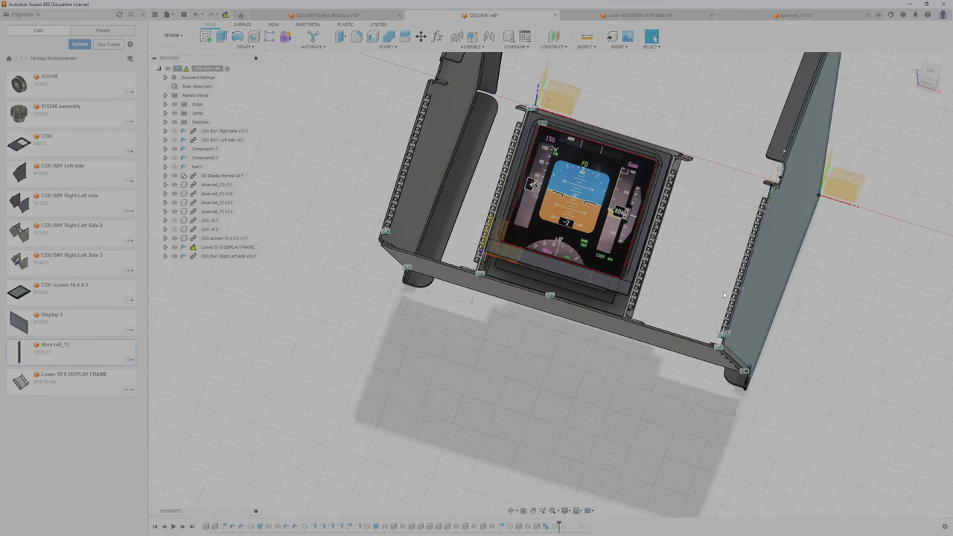
pyautogui.click(773, 310)
pyautogui.keyDown('shift'); pyautogui.moveTo(796, 321); pyautogui.dragTo(697, 233, button='middle'); pyautogui.keyUp('shift')
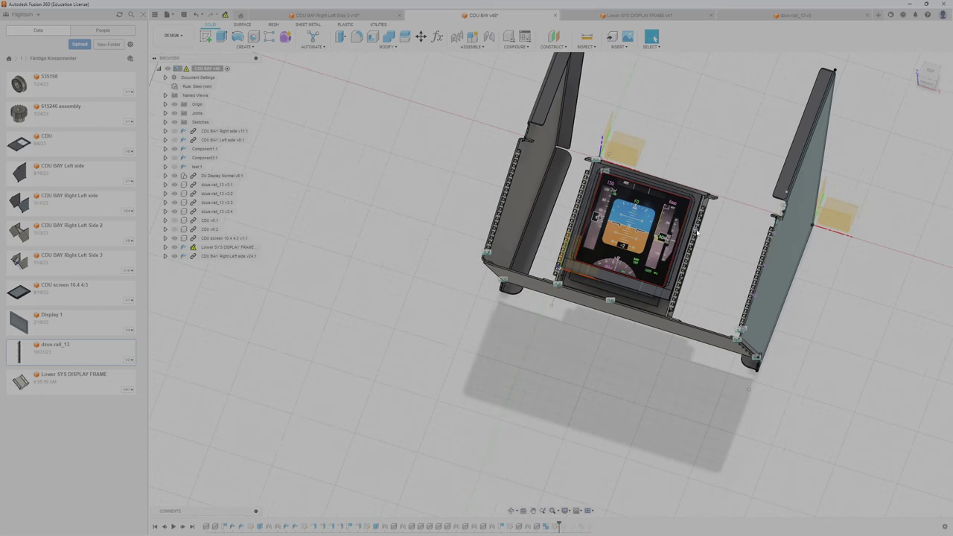
pyautogui.scroll(3, 713, 229)
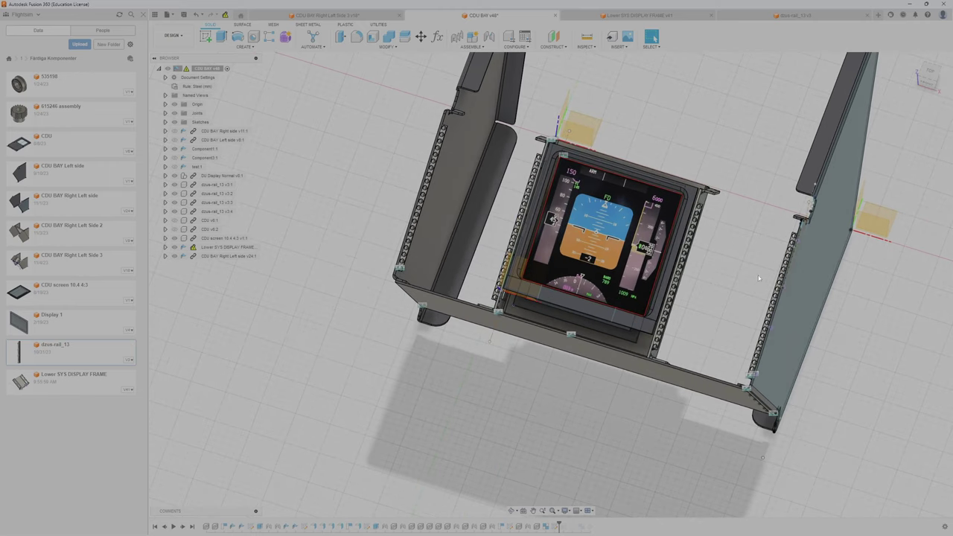
pyautogui.keyDown('shift'); pyautogui.moveTo(787, 312); pyautogui.dragTo(669, 216, button='middle'); pyautogui.keyUp('shift')
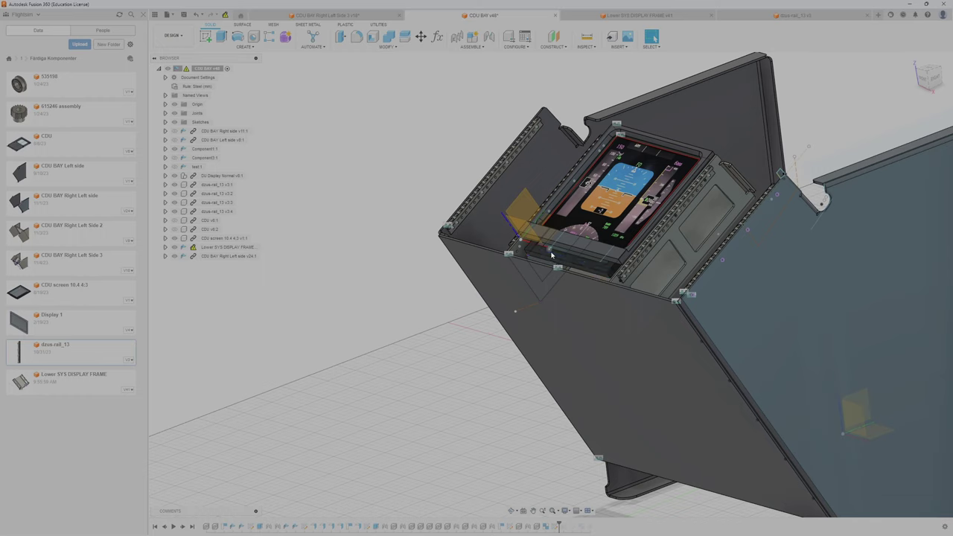
pyautogui.scroll(-2, 777, 273)
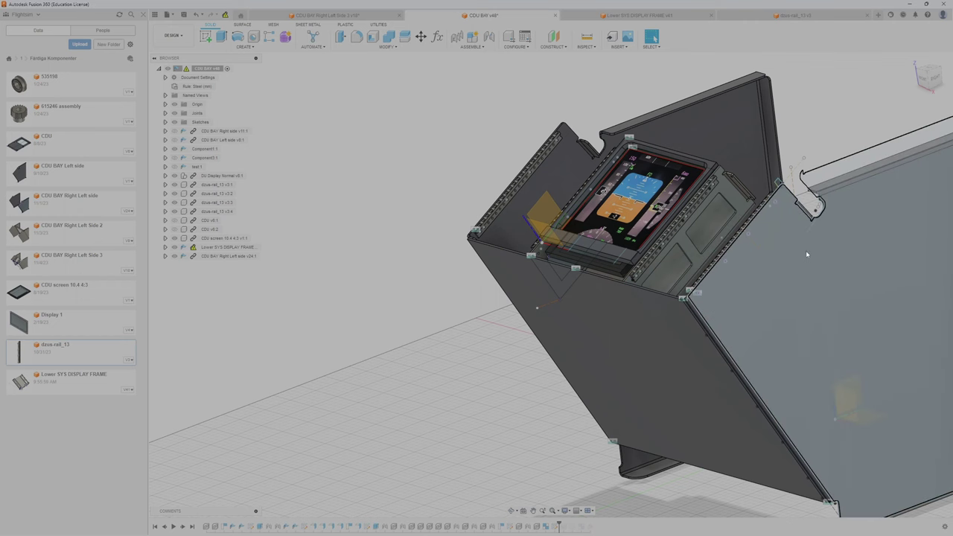
pyautogui.scroll(-1, 784, 269)
pyautogui.scroll(-1, 760, 267)
pyautogui.scroll(3, 715, 262)
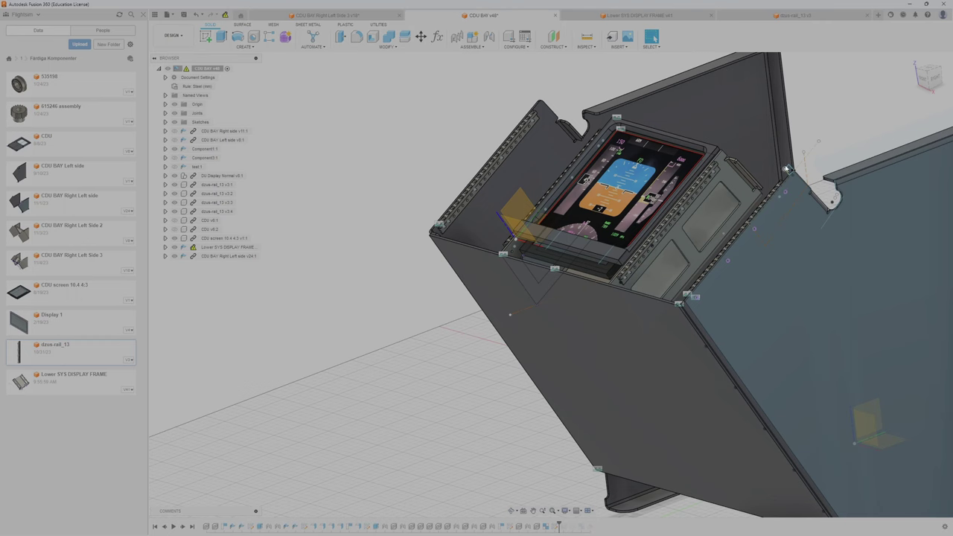
pyautogui.scroll(-3, 685, 306)
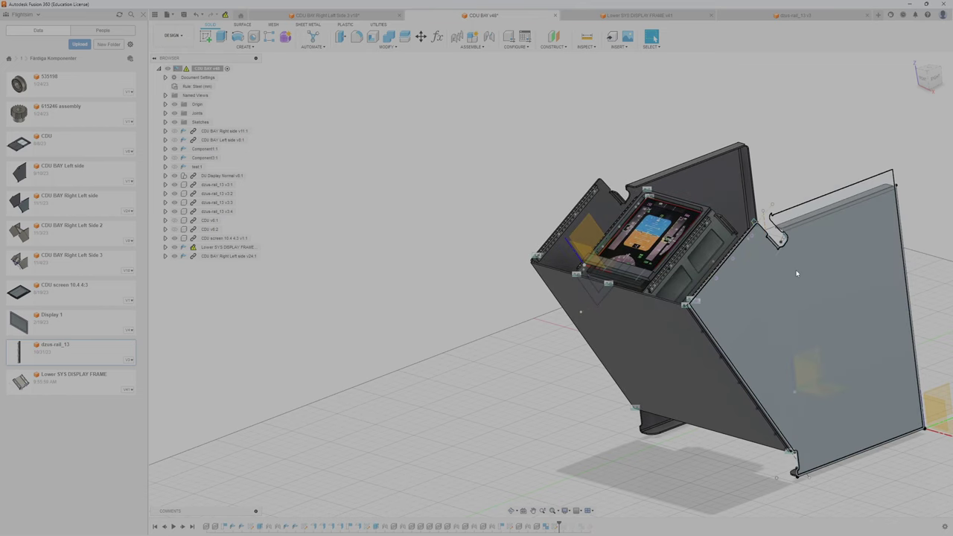
pyautogui.click(836, 277)
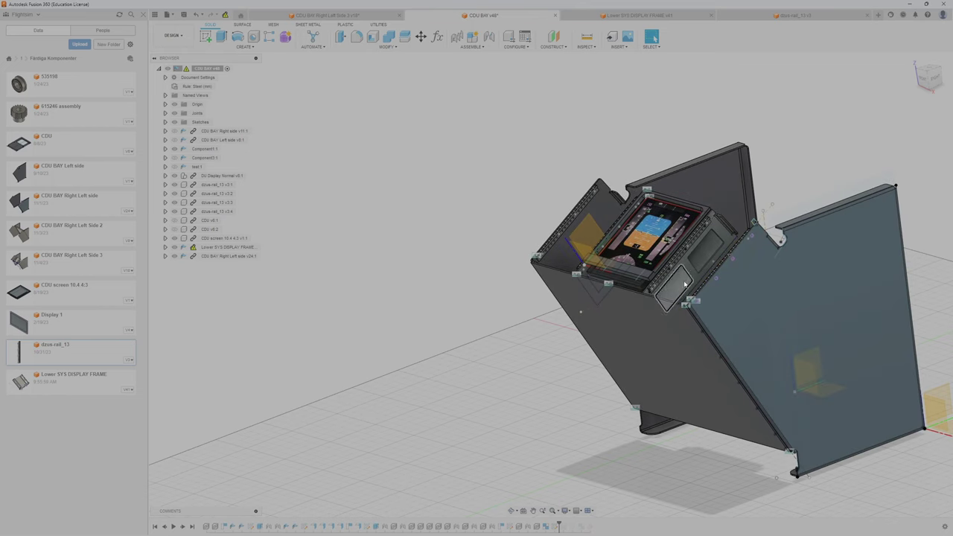
pyautogui.scroll(3, 697, 241)
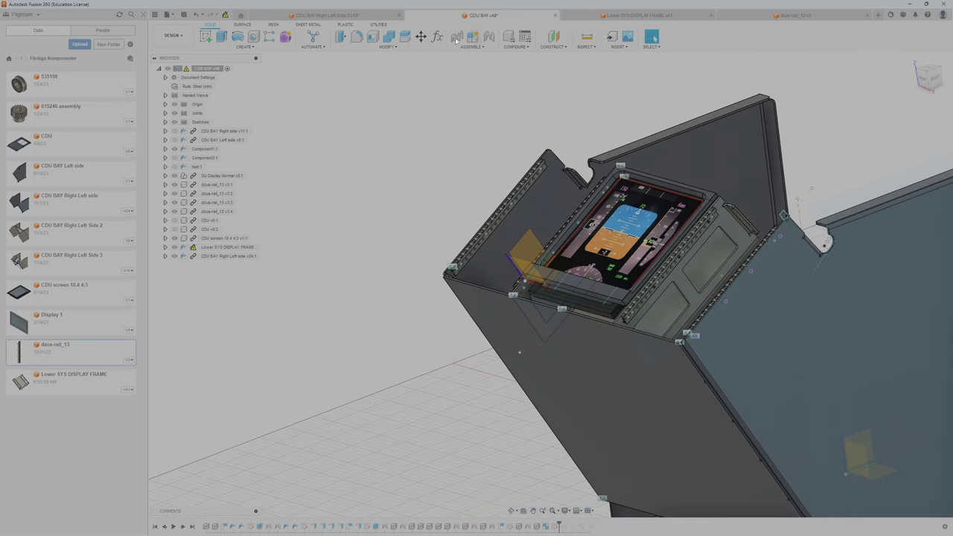
# - Return to CDU BAY Right Left Side 3 and select the right side panel's large outer face
pyautogui.click(346, 15)
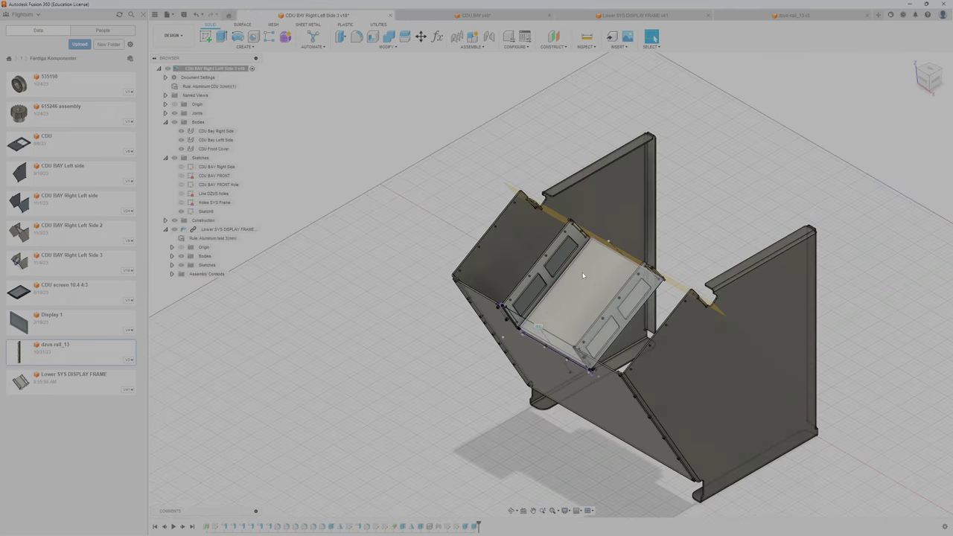
pyautogui.click(758, 320)
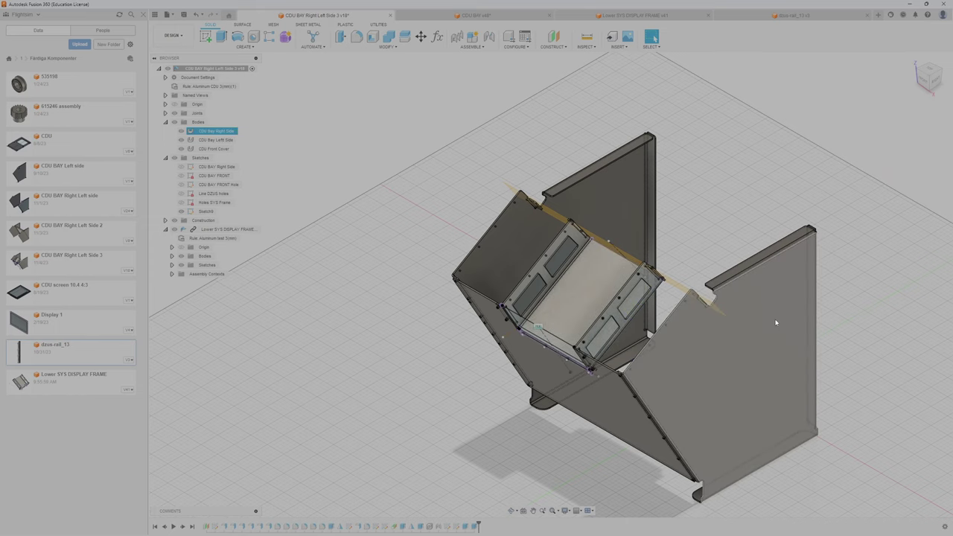
pyautogui.click(586, 333)
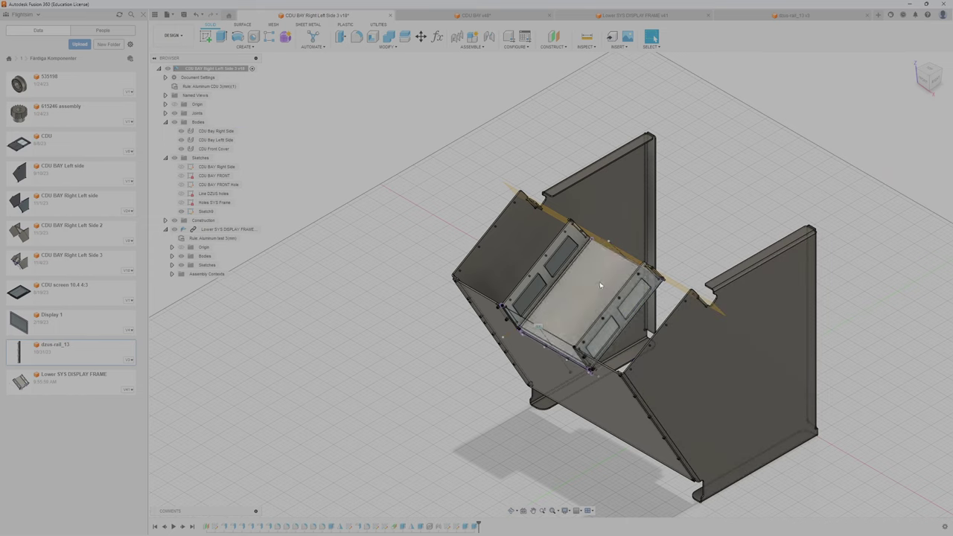
pyautogui.click(770, 350)
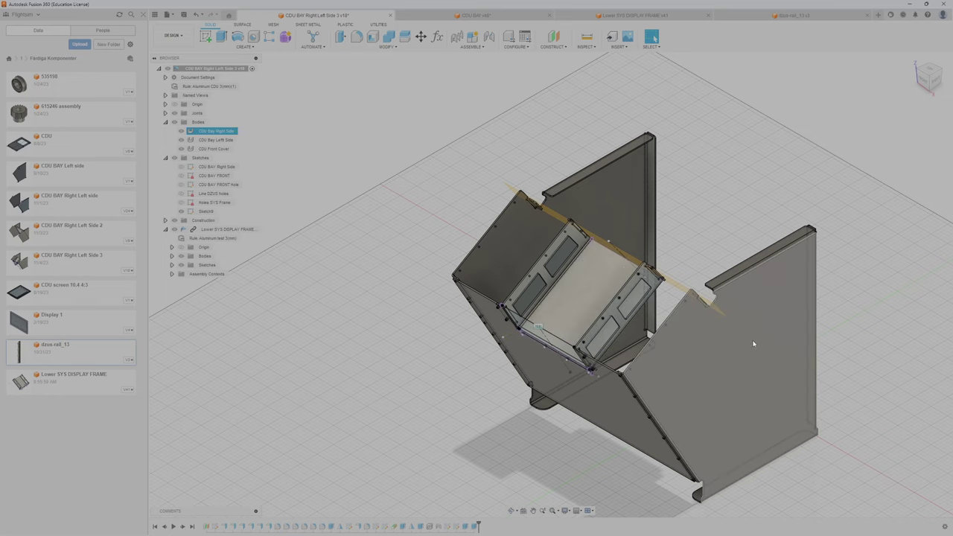
pyautogui.click(754, 344)
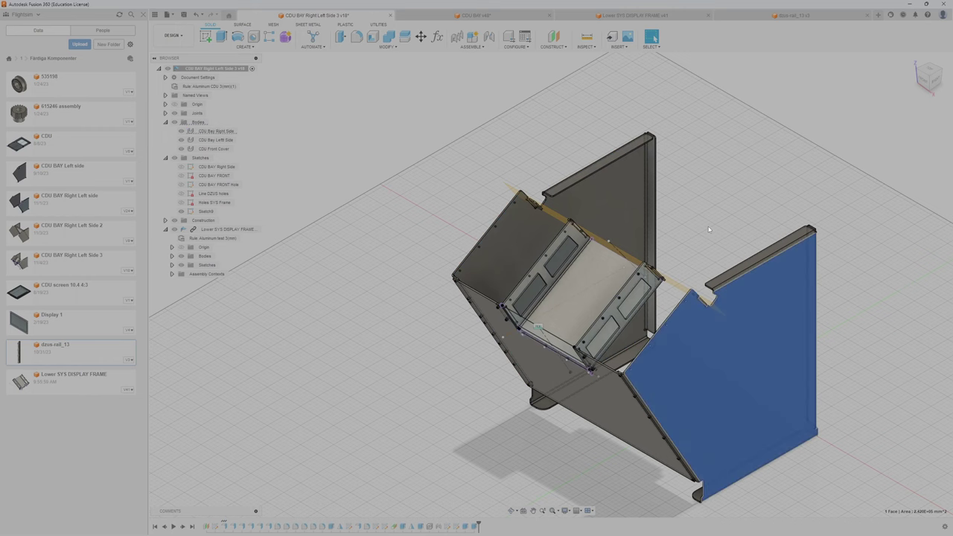
pyautogui.scroll(-2, 612, 171)
pyautogui.scroll(4, 545, 364)
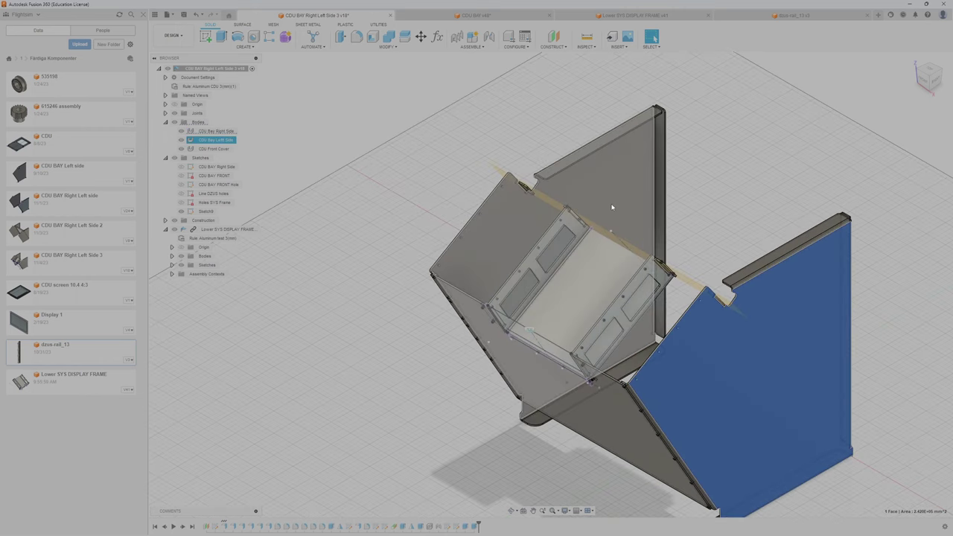
pyautogui.scroll(-1, 589, 369)
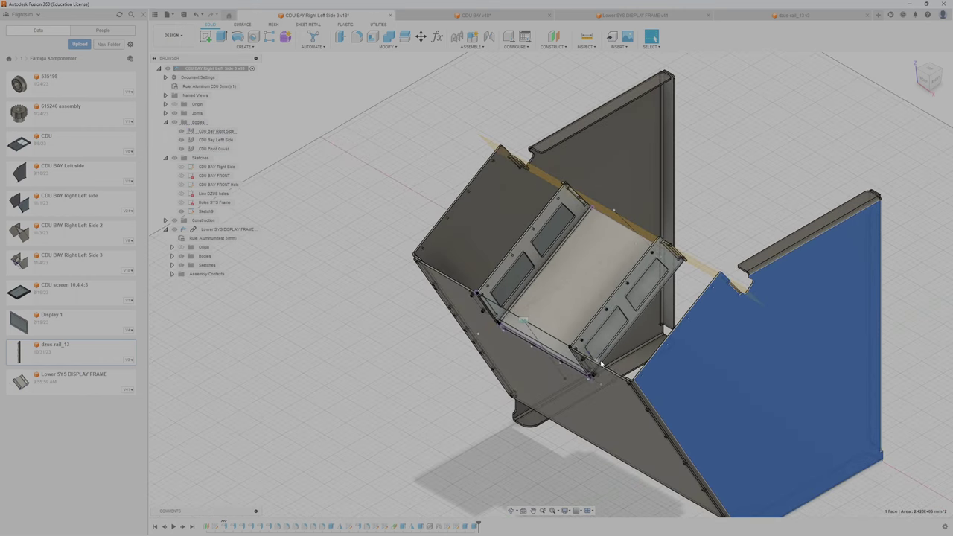
pyautogui.scroll(-2, 620, 375)
pyautogui.scroll(3, 655, 372)
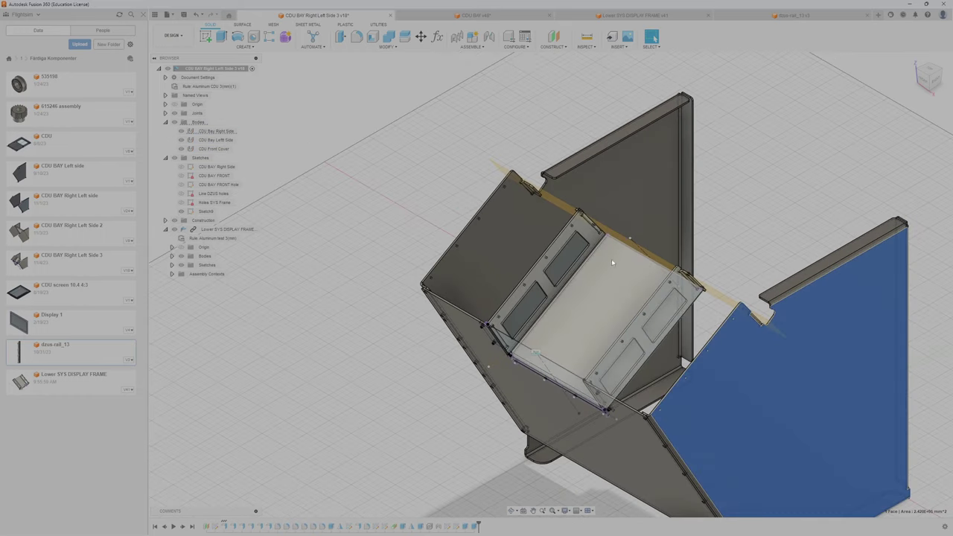
pyautogui.click(789, 375)
pyautogui.scroll(-3, 782, 395)
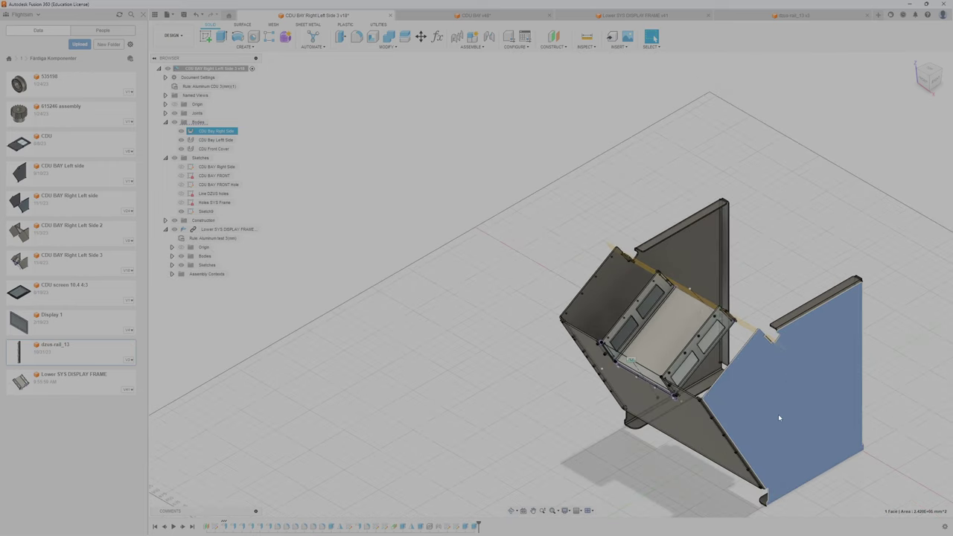
pyautogui.moveTo(779, 414)
pyautogui.mouseDown(button='middle')
pyautogui.moveTo(619, 318)
pyautogui.moveTo(658, 302)
pyautogui.mouseUp(button='middle')
pyautogui.scroll(3, 658, 302)
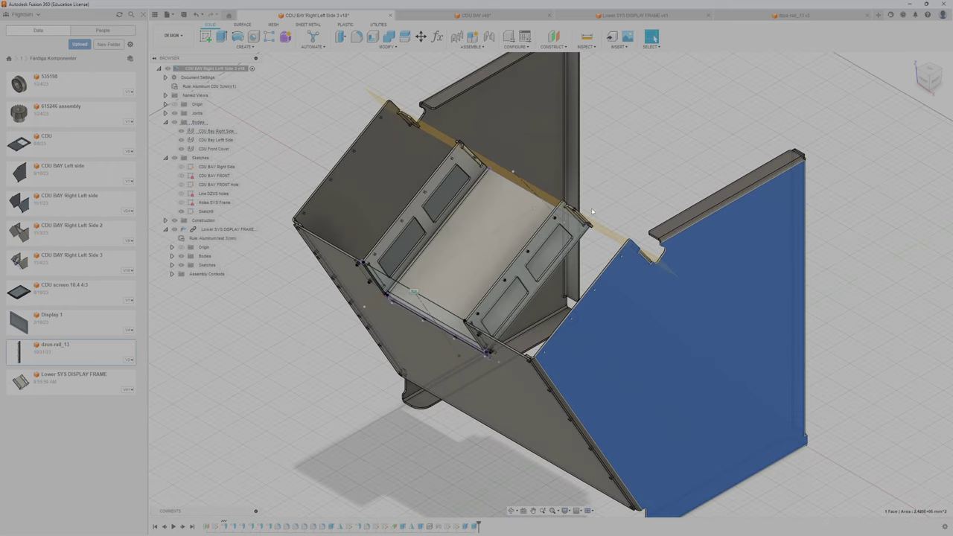
pyautogui.click(594, 268)
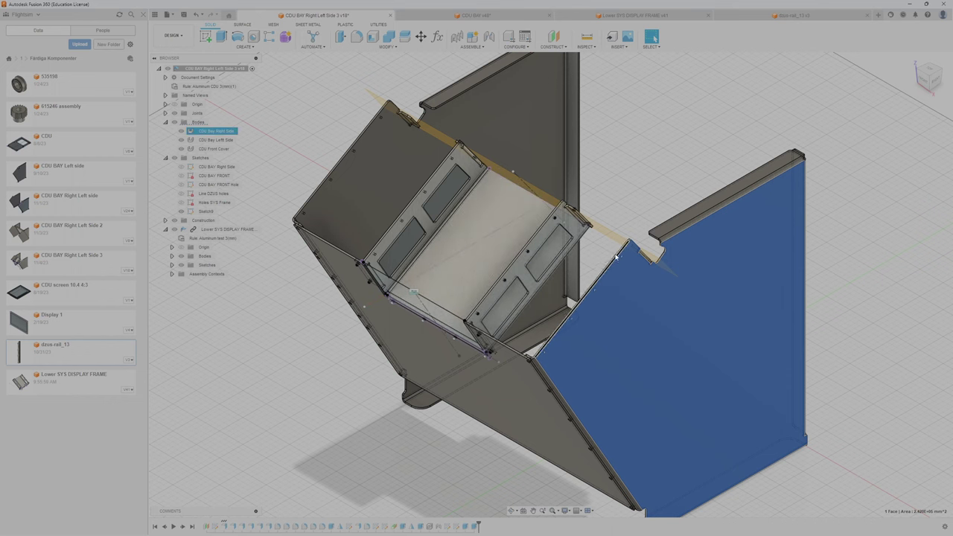
pyautogui.scroll(3, 602, 275)
# - Add a second face to the right panel face selection to read their Min Distance
pyautogui.scroll(-3, 629, 299)
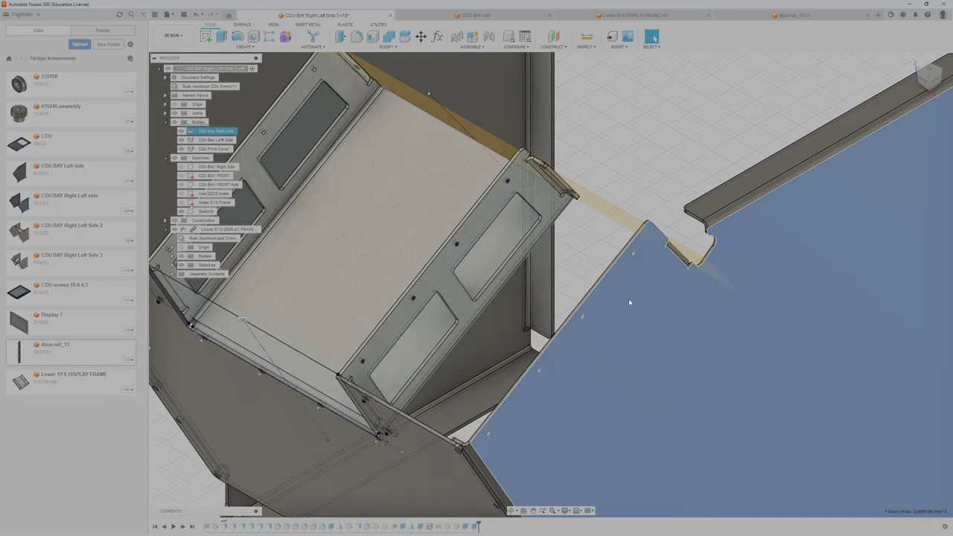
pyautogui.scroll(-3, 616, 307)
pyautogui.keyDown('shift'); pyautogui.moveTo(616, 307); pyautogui.dragTo(416, 195, button='middle'); pyautogui.keyUp('shift')
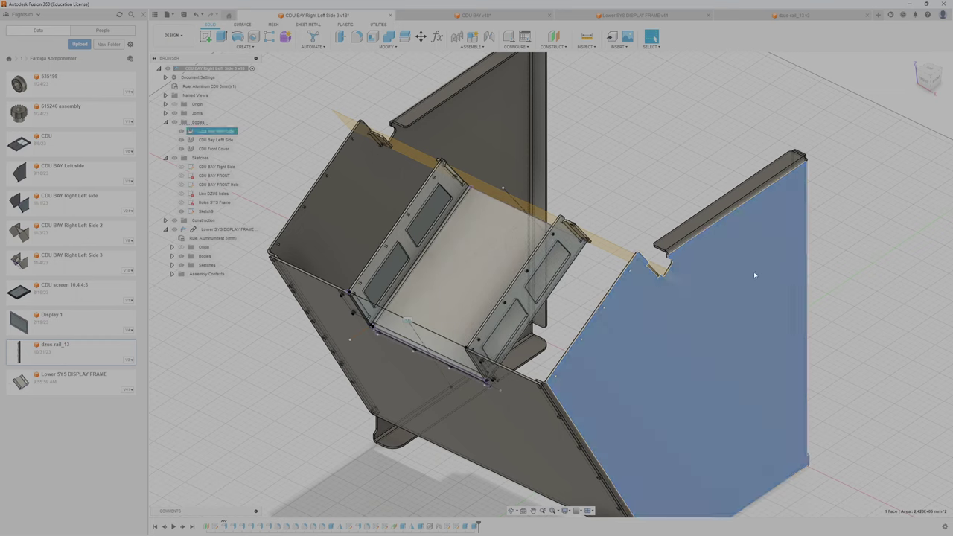
pyautogui.scroll(-3, 627, 287)
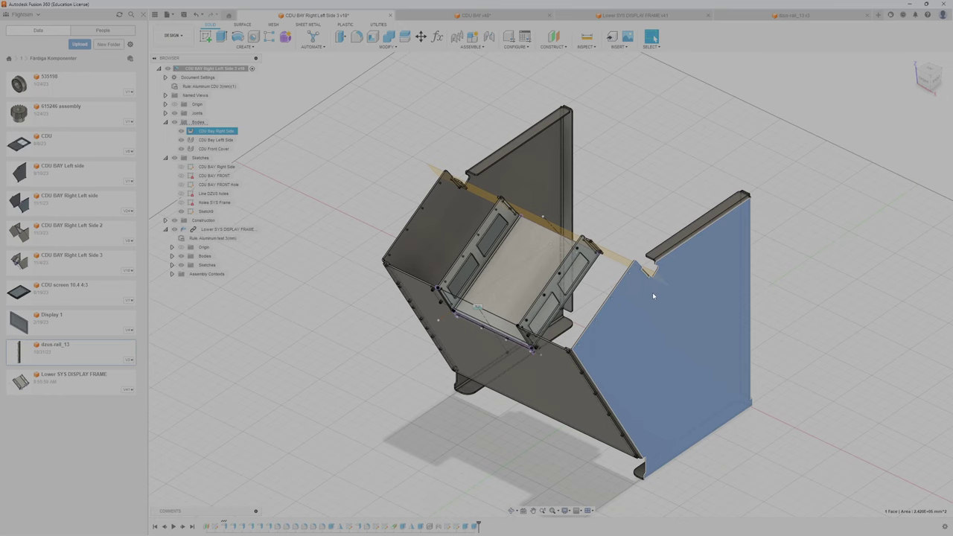
pyautogui.scroll(3, 654, 296)
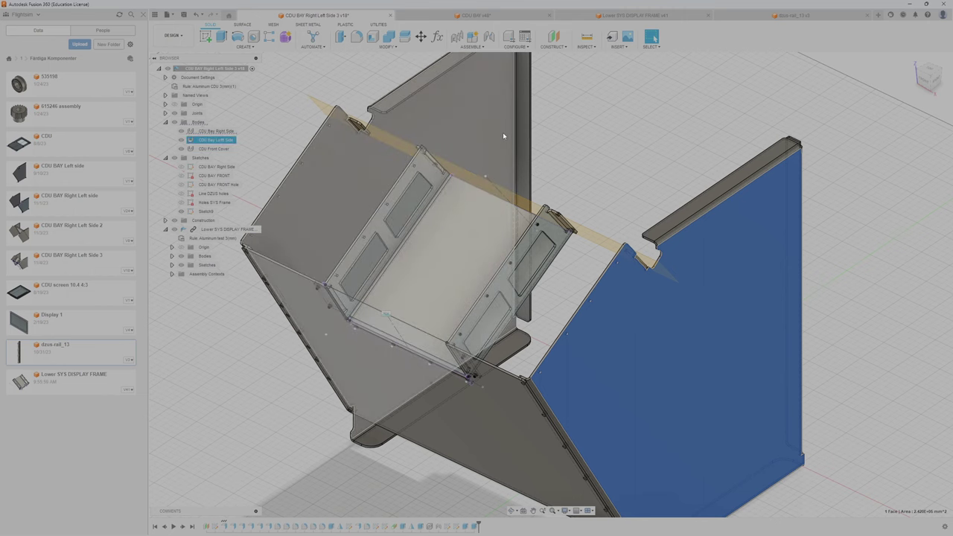
pyautogui.scroll(-3, 503, 134)
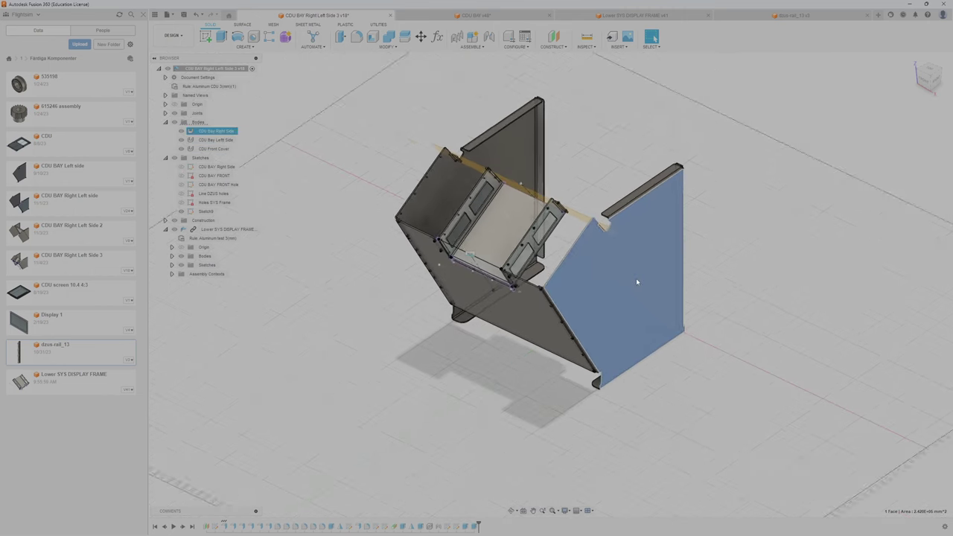
pyautogui.scroll(2, 636, 279)
pyautogui.keyDown('ctrl'); pyautogui.click(645, 284); pyautogui.keyUp('ctrl')
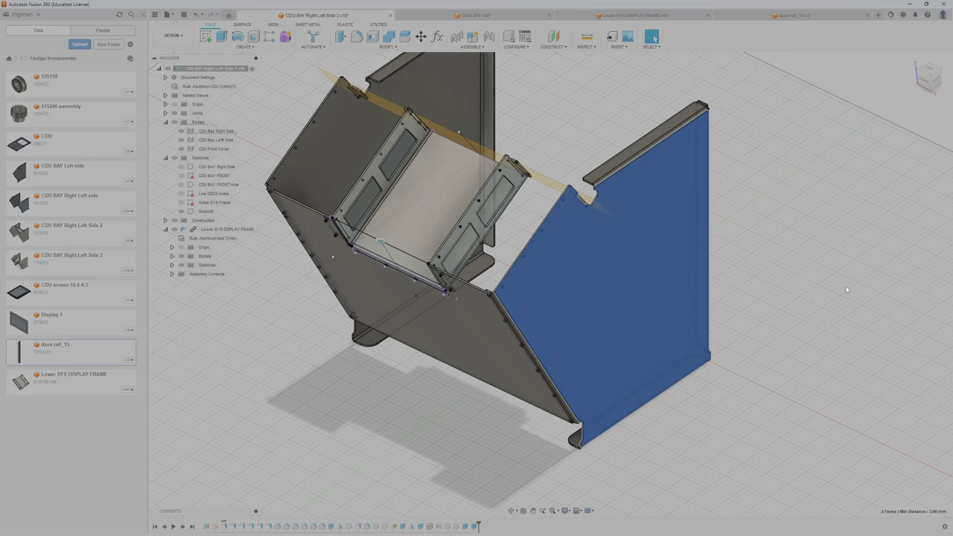
pyautogui.scroll(-2, 720, 246)
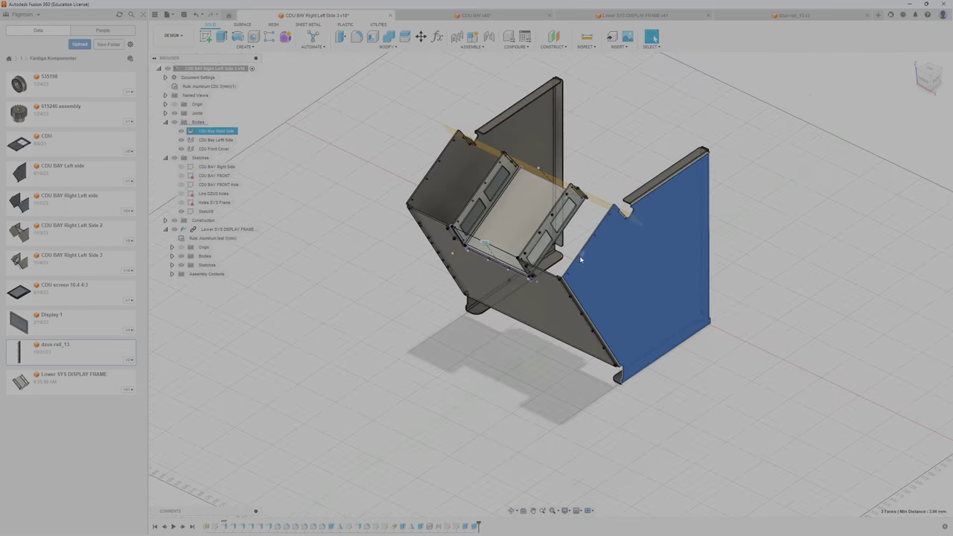
pyautogui.keyDown('shift'); pyautogui.moveTo(720, 247); pyautogui.dragTo(513, 286, button='middle'); pyautogui.keyUp('shift')
pyautogui.scroll(3, 513, 285)
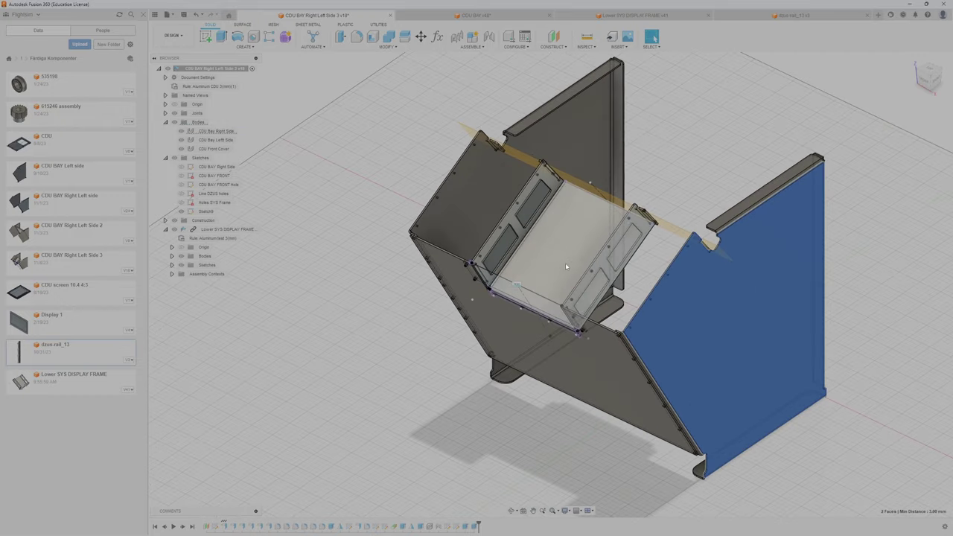
pyautogui.moveTo(565, 263)
pyautogui.keyDown('shift'); pyautogui.mouseDown(button='middle')
pyautogui.moveTo(587, 299)
pyautogui.moveTo(656, 342)
pyautogui.mouseUp(button='middle'); pyautogui.keyUp('shift')
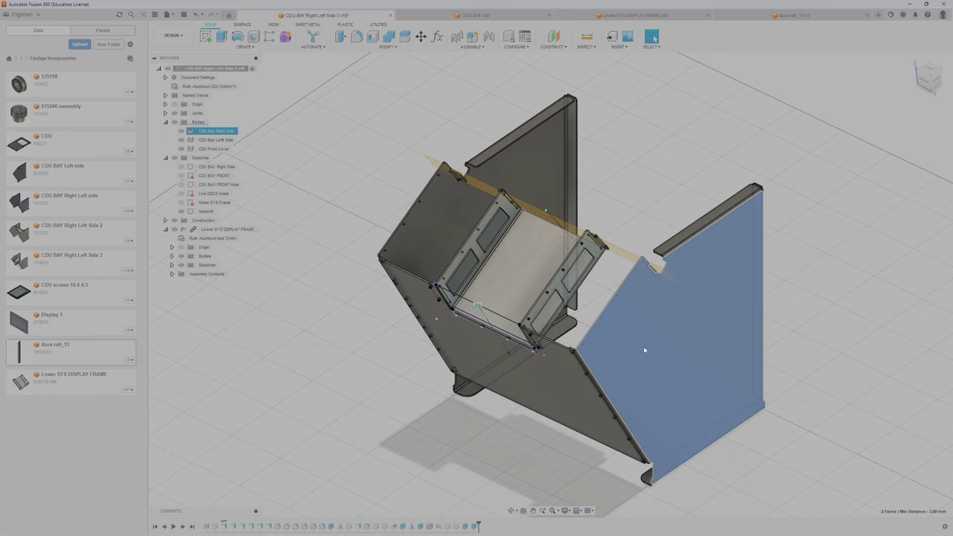
pyautogui.click(618, 356)
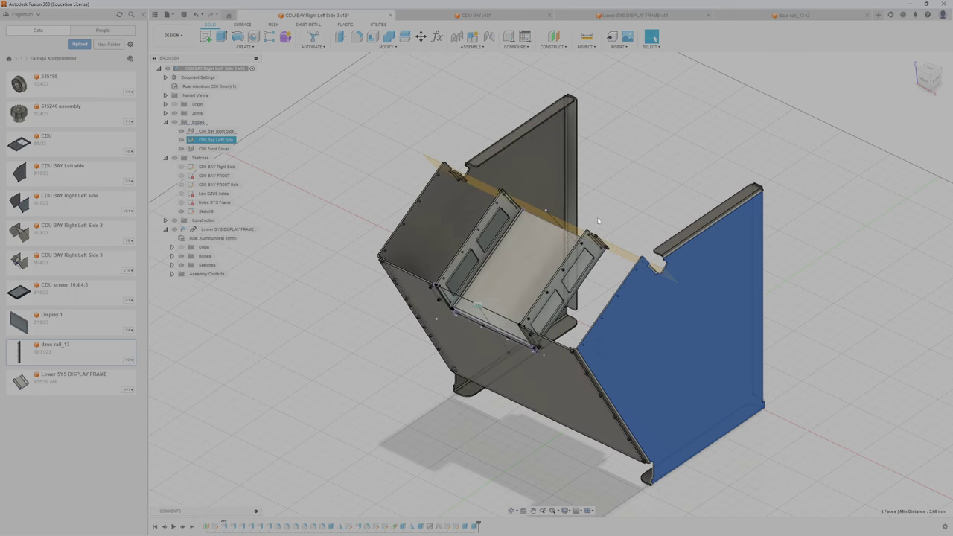
pyautogui.scroll(1, 680, 317)
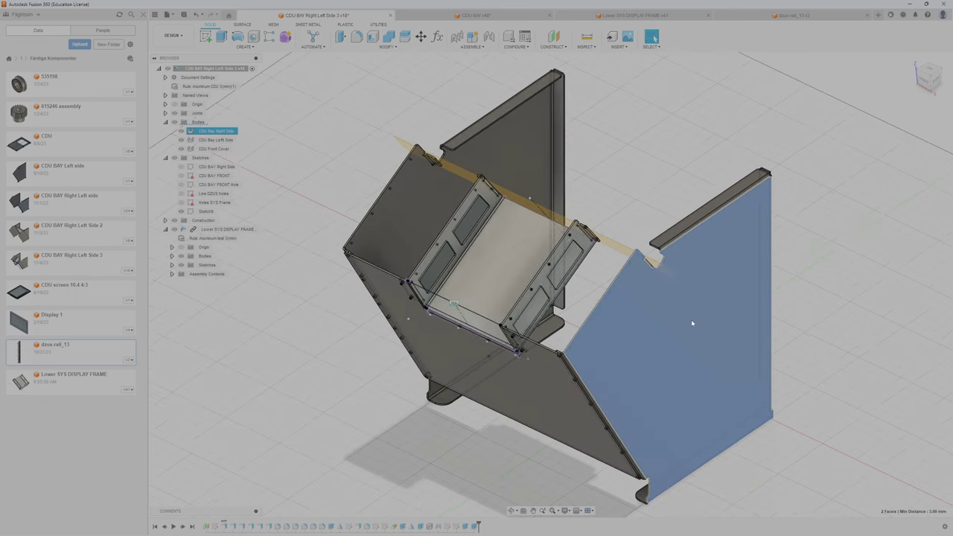
pyautogui.scroll(2, 691, 319)
pyautogui.moveTo(722, 349); pyautogui.dragTo(792, 320, button='middle')
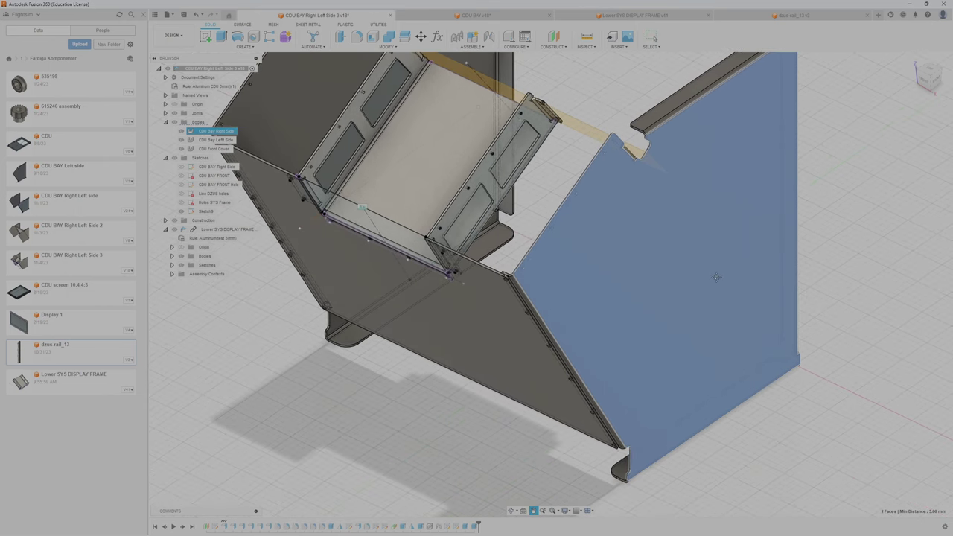
pyautogui.scroll(-1, 786, 319)
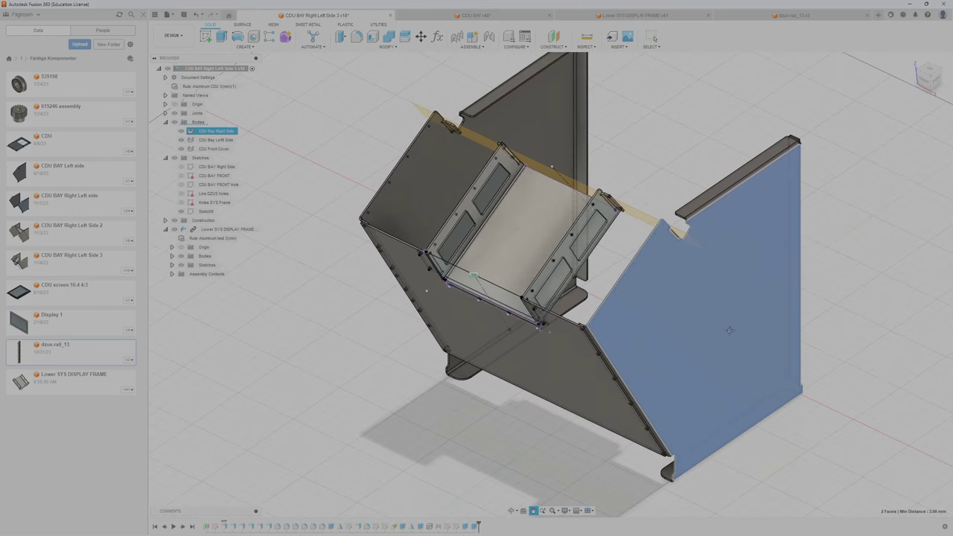
pyautogui.scroll(-2, 780, 324)
pyautogui.scroll(-2, 710, 328)
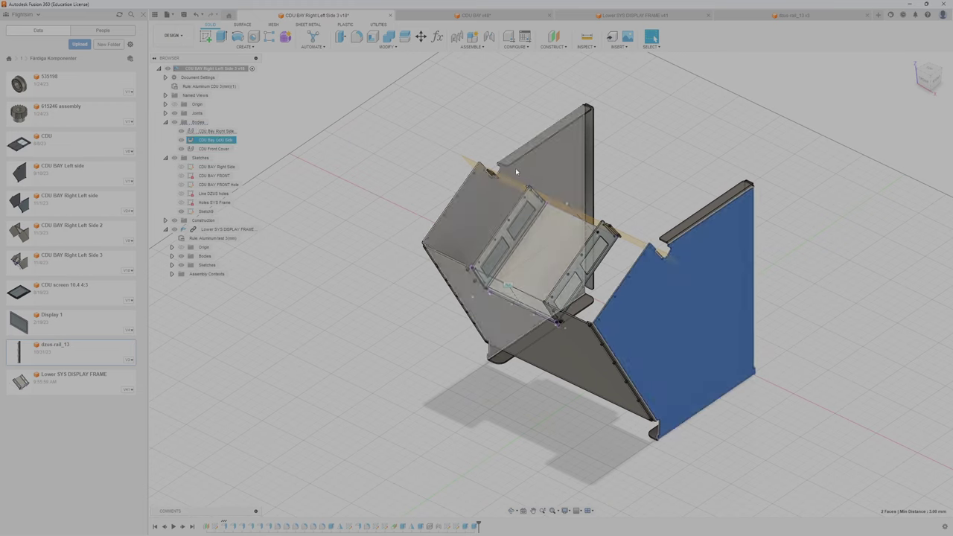